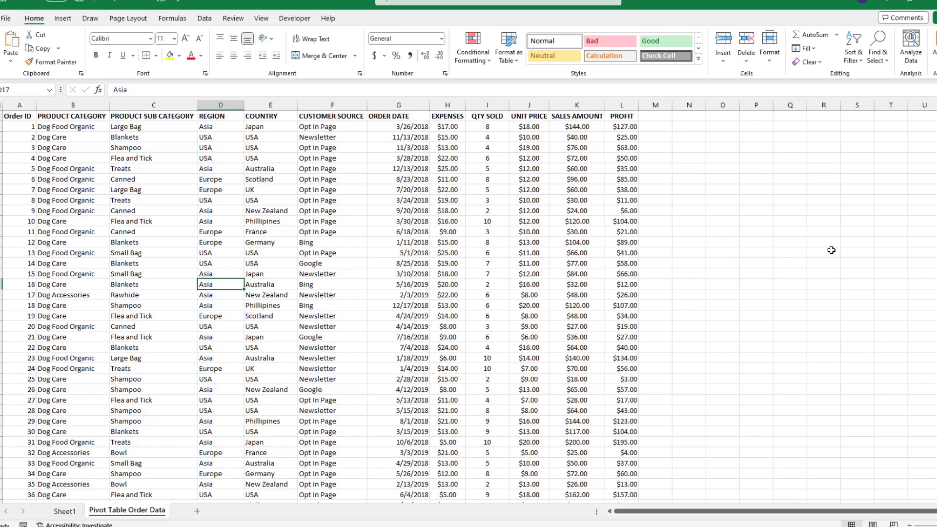
Step: Insert a blank PivotTable from the full dog order data range onto a new worksheet, Sheet3
click(64, 511)
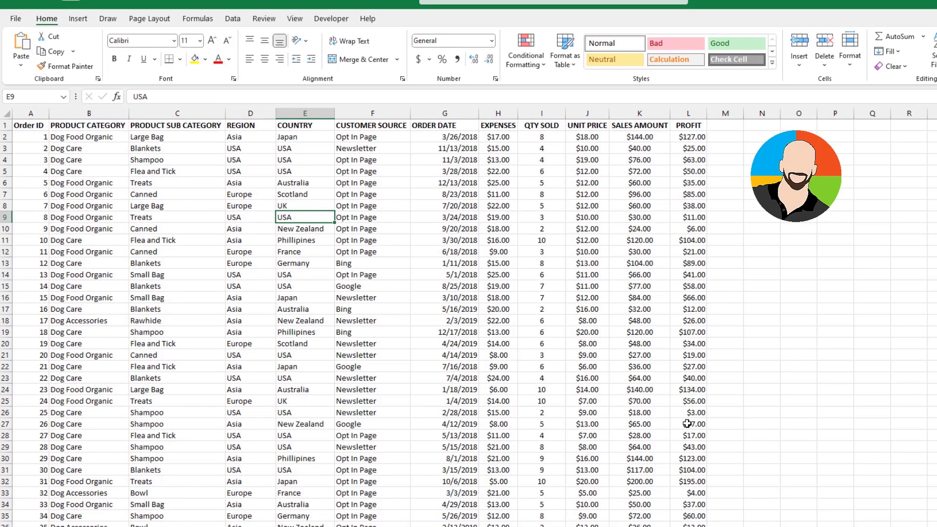
click(858, 195)
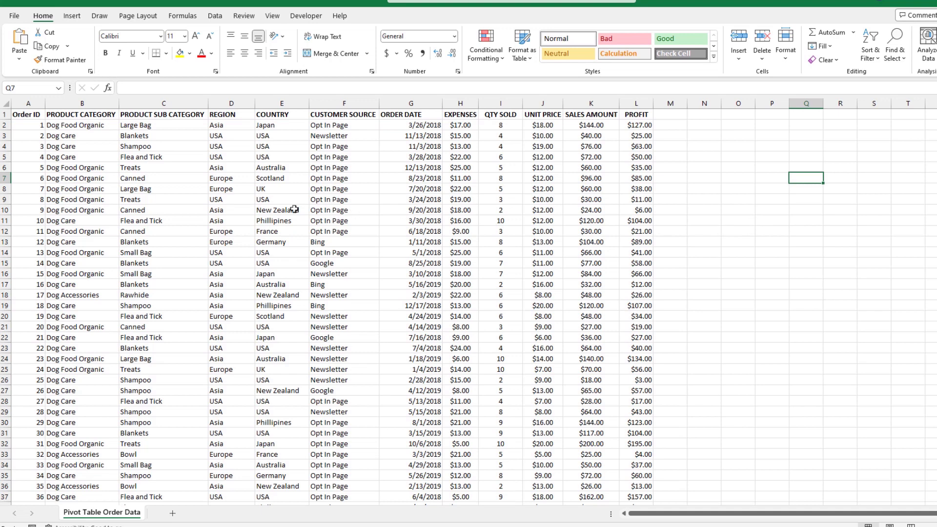
click(281, 199)
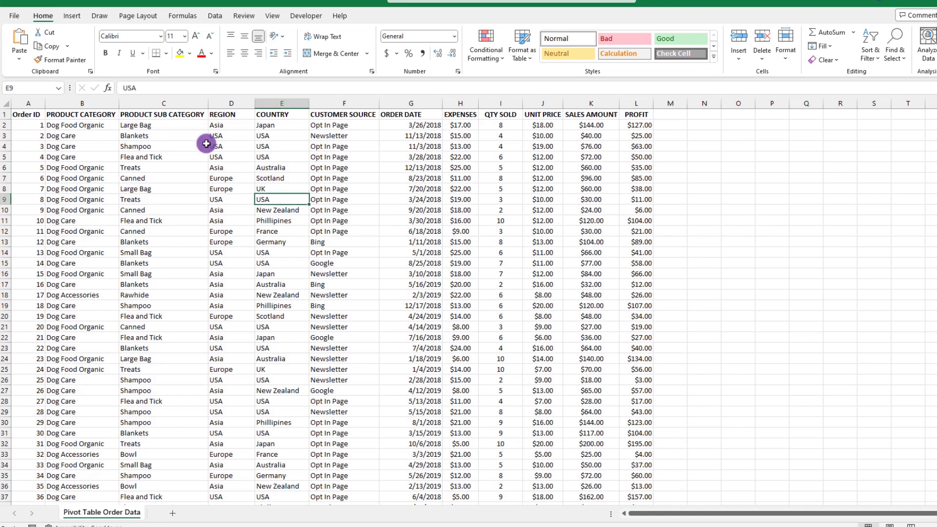
click(72, 15)
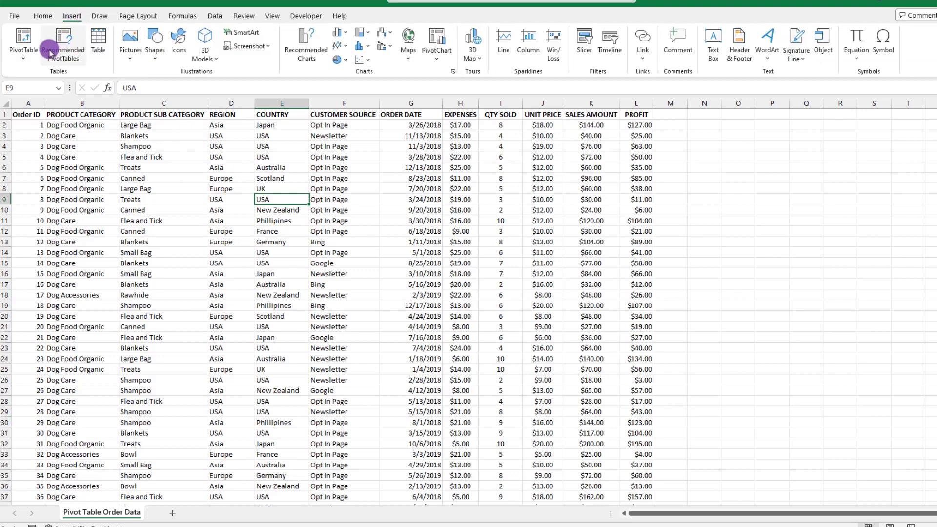
click(22, 34)
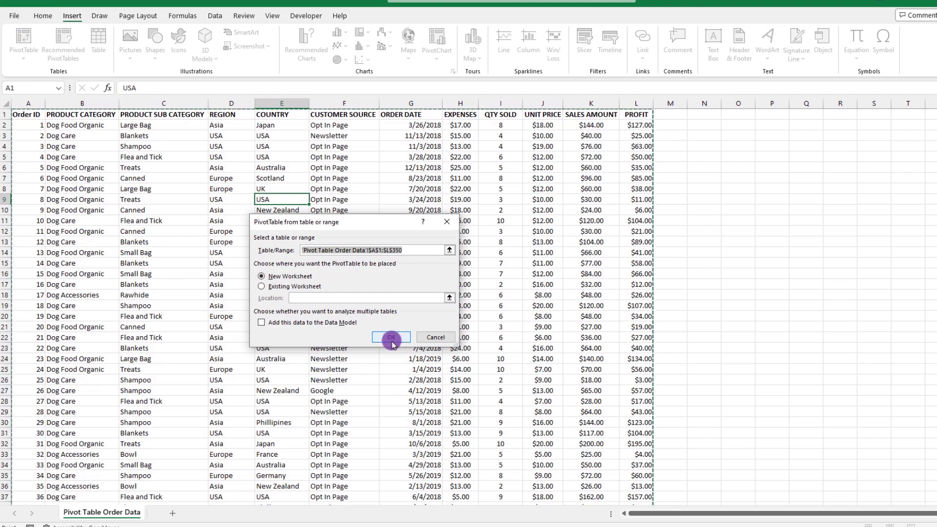
click(391, 338)
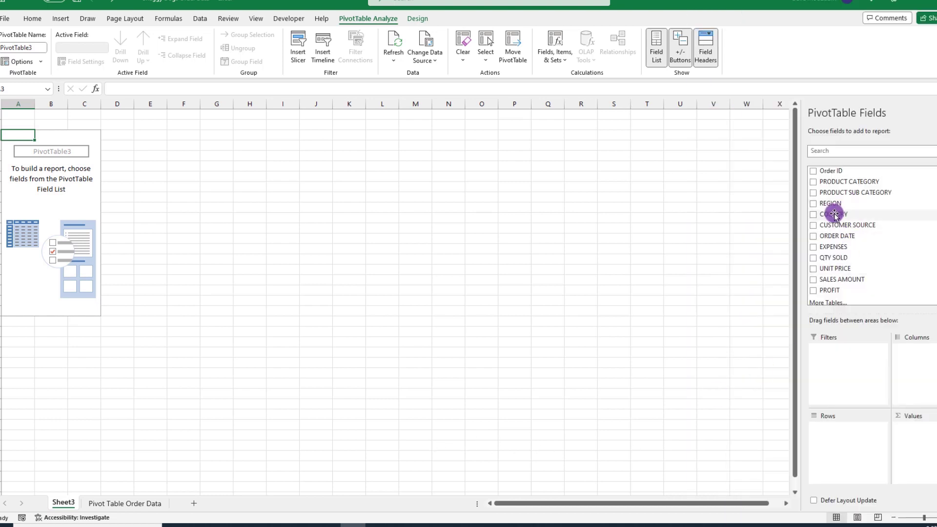
Step: Put COUNTRY in Rows and sum SALES AMOUNT in Values, from Australia 2382 to USA 6635
drag(832, 210, 847, 441)
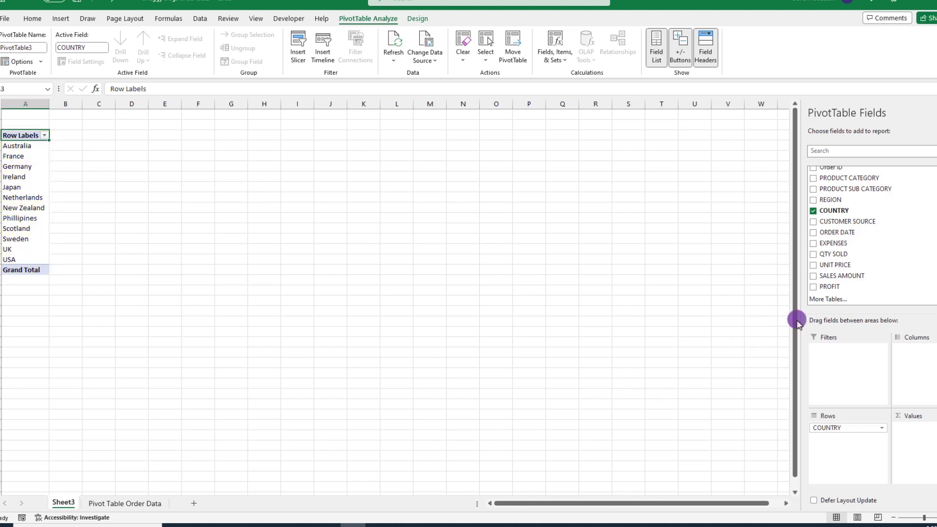
drag(843, 276, 915, 430)
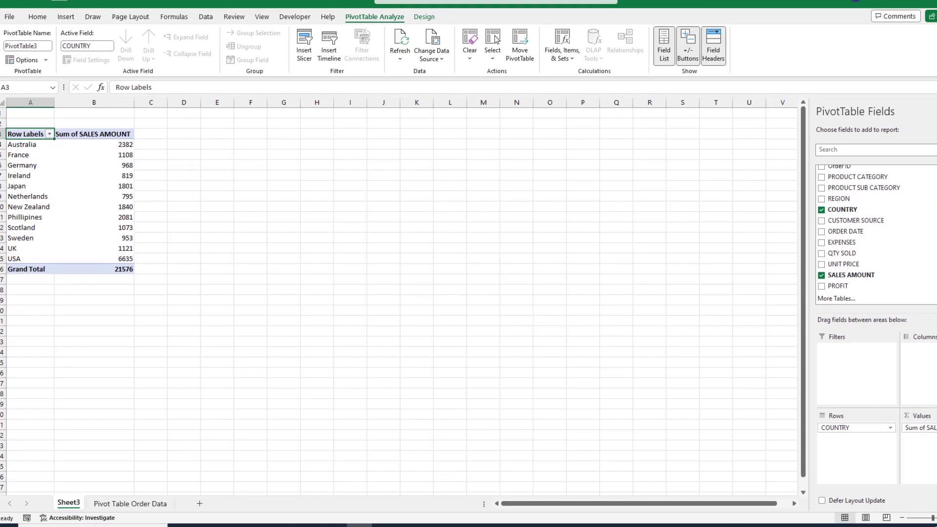
click(130, 504)
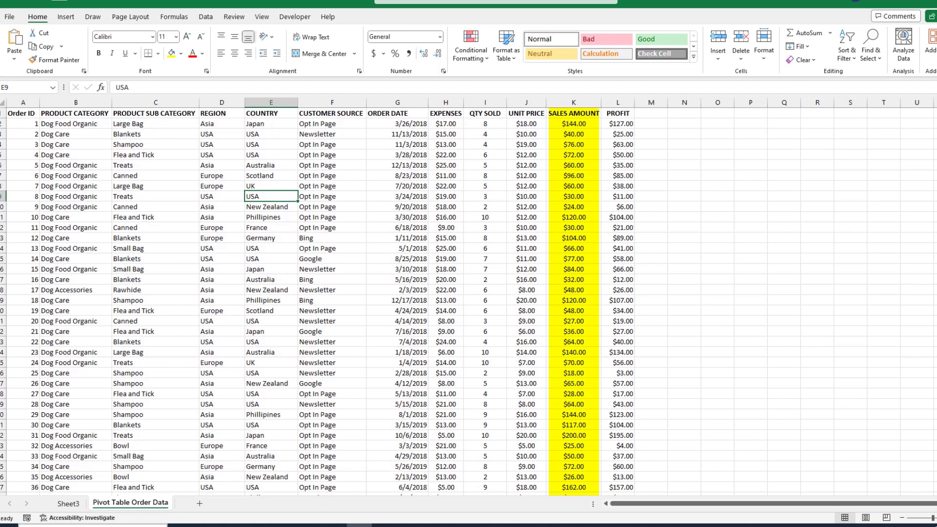
click(68, 503)
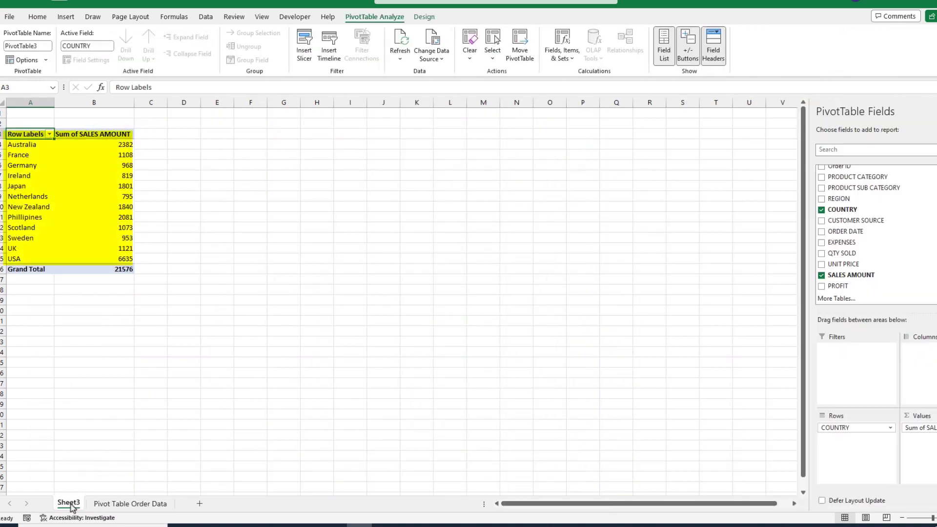
click(131, 505)
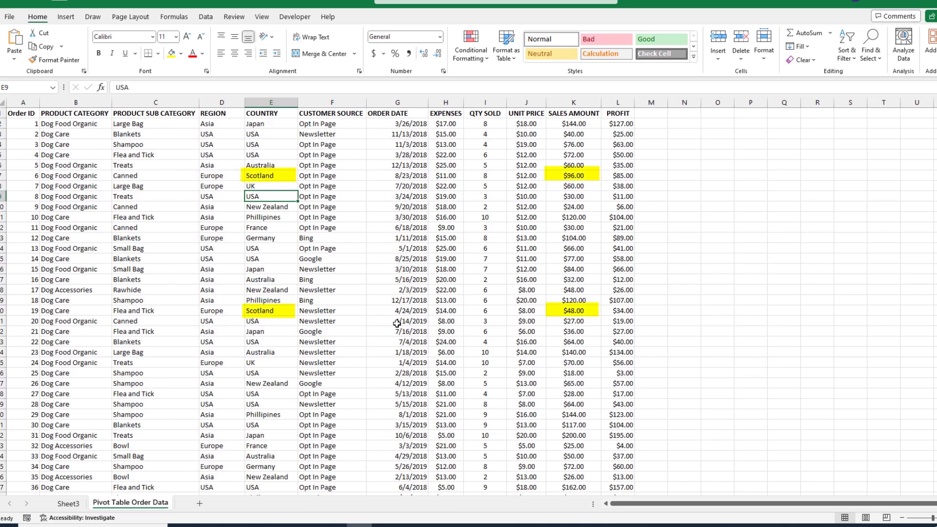
click(68, 507)
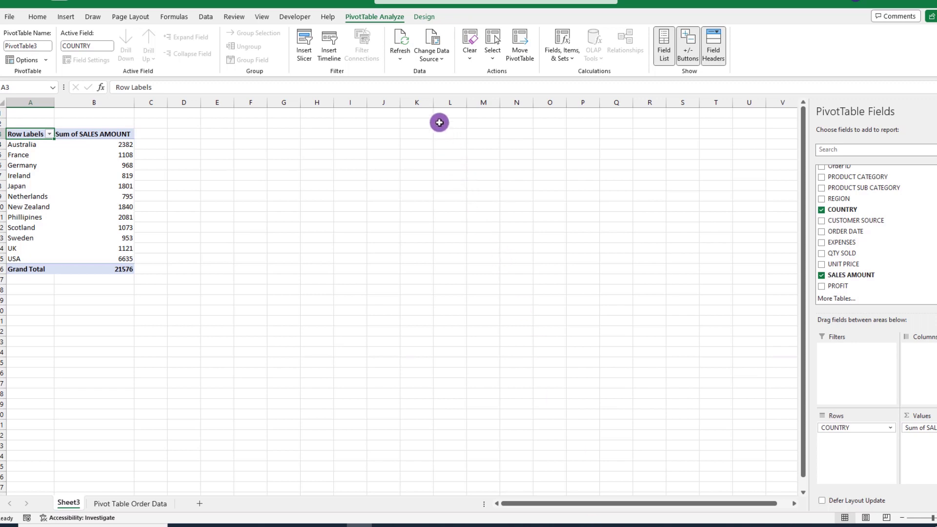
Step: Clear the pivot and rebuild it with COUNTRY rows, PRODUCT CATEGORY columns and summed SALES AMOUNT
click(470, 61)
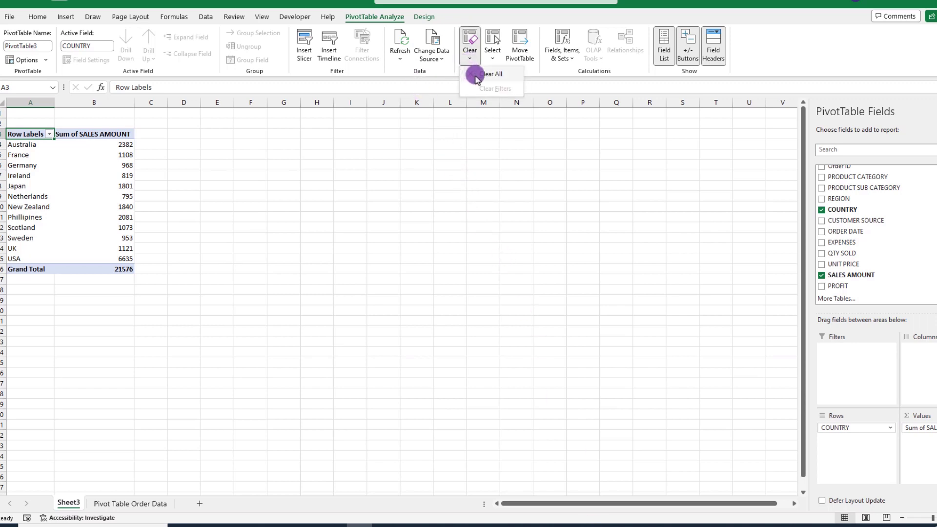
click(489, 74)
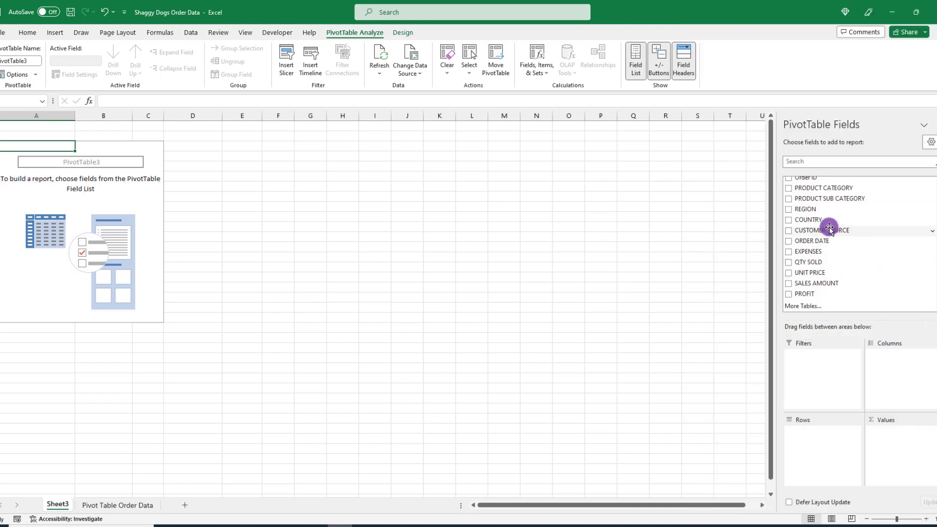
drag(818, 220, 830, 429)
drag(826, 189, 893, 359)
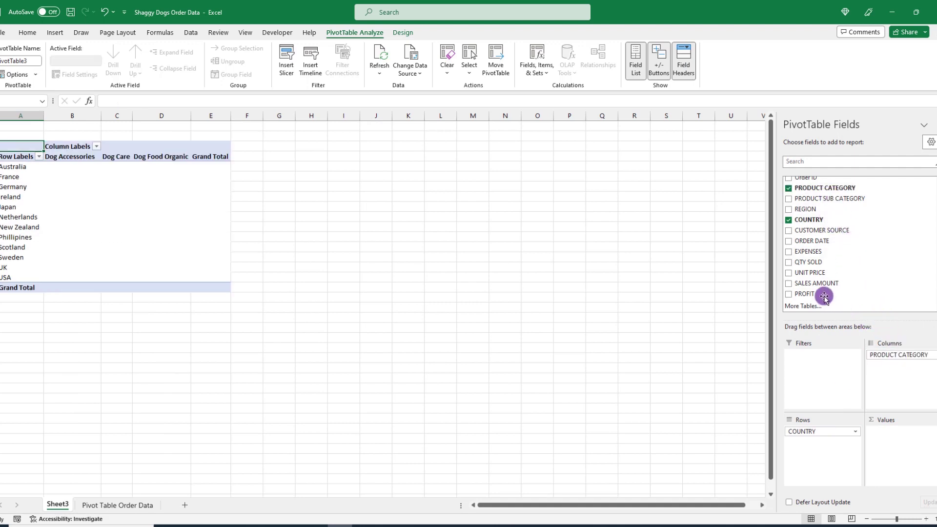
drag(818, 283, 899, 441)
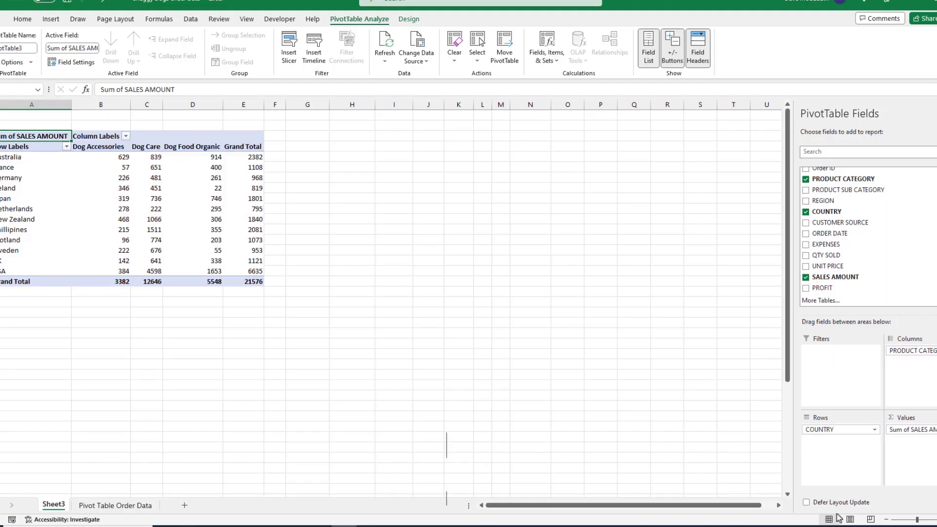
Step: Try PRODUCT CATEGORY in the rows, then return COUNTRY to rows and categories to columns
click(857, 464)
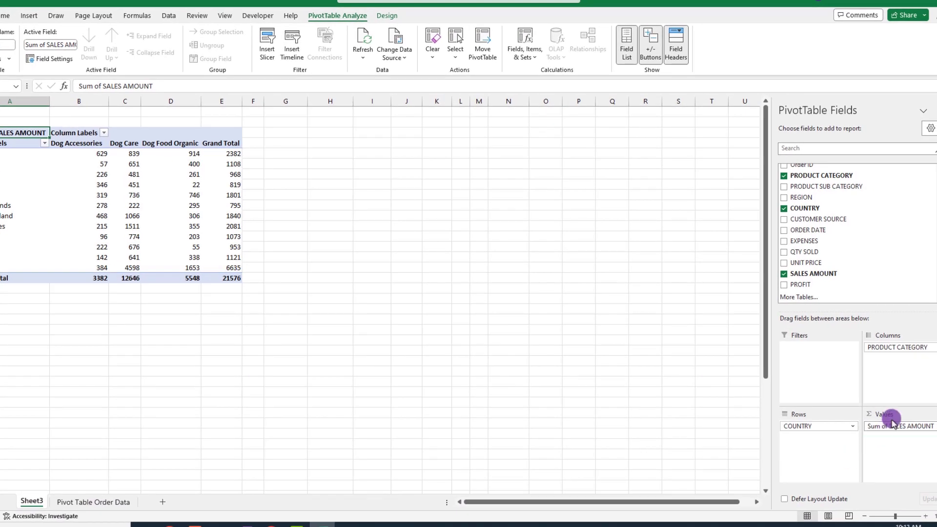
mouse_move(905, 347)
mouse_down()
mouse_move(884, 399)
mouse_move(845, 446)
mouse_move(836, 441)
mouse_move(901, 361)
mouse_up()
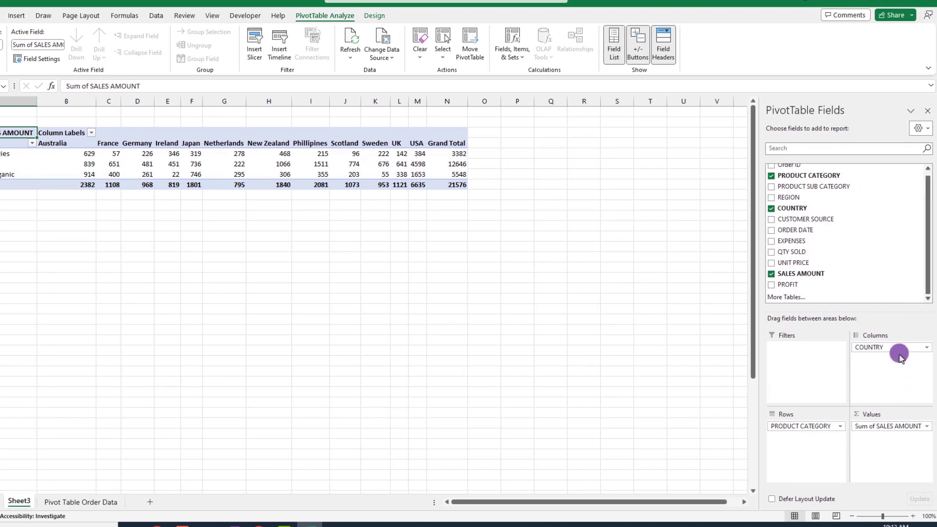
mouse_move(897, 347)
mouse_down()
mouse_move(898, 359)
mouse_move(823, 438)
mouse_move(811, 426)
mouse_move(905, 359)
mouse_up()
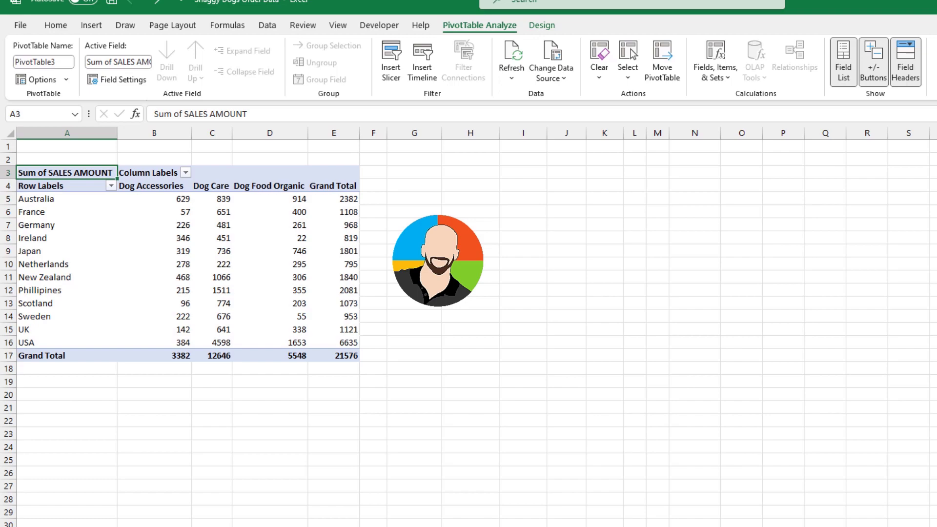
Step: Move PRODUCT CATEGORY from Columns into Rows beneath COUNTRY, e.g. Japan 1801 split 319/736/746
click(843, 62)
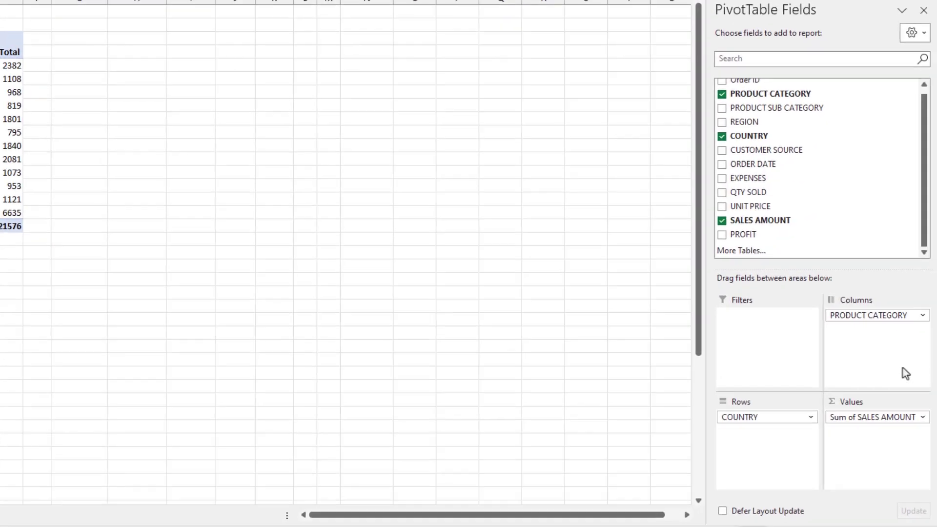
mouse_move(879, 317)
mouse_down()
mouse_move(852, 348)
mouse_move(766, 404)
mouse_move(765, 421)
mouse_move(744, 414)
mouse_move(745, 426)
mouse_move(741, 408)
mouse_up()
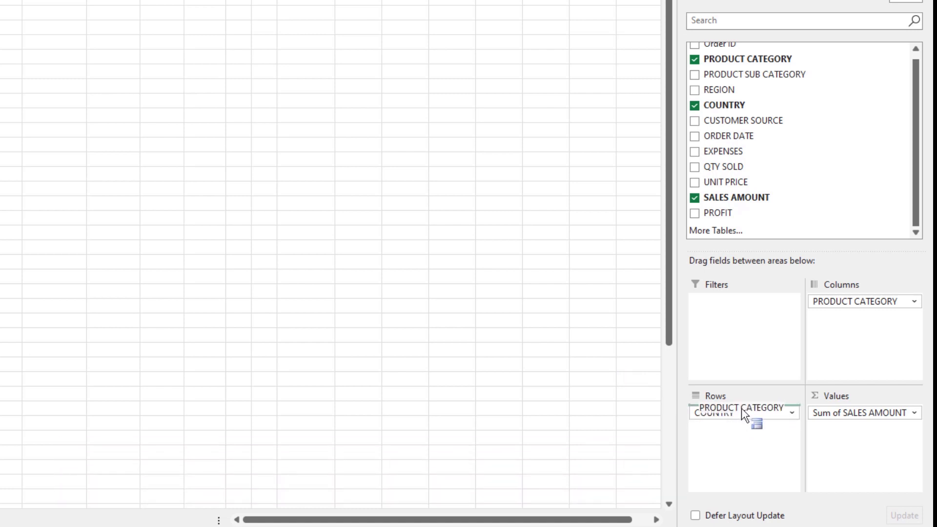
drag(742, 408, 741, 408)
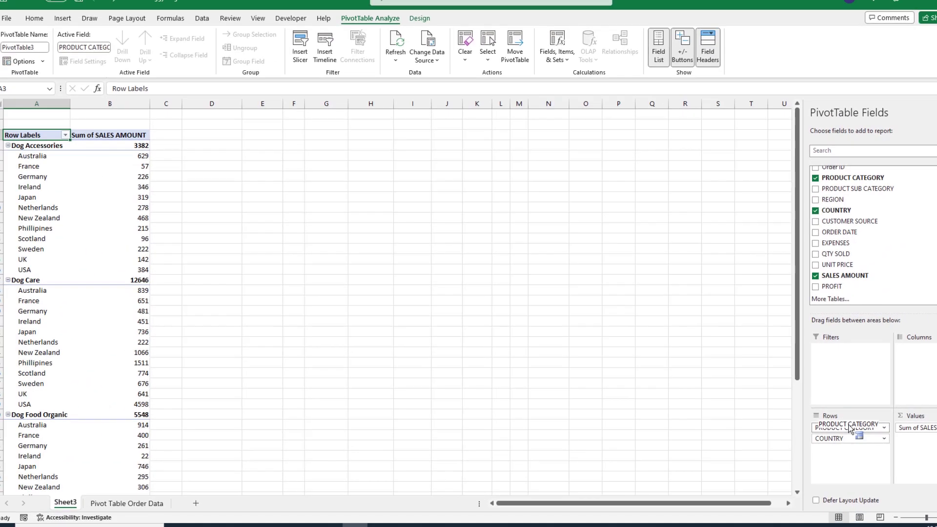
drag(848, 427, 876, 403)
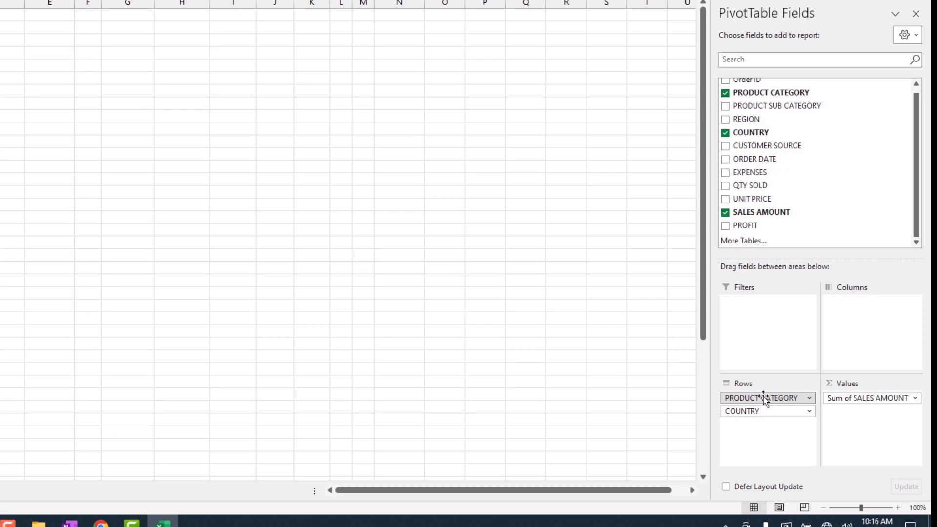
drag(764, 398, 835, 347)
drag(869, 310, 869, 310)
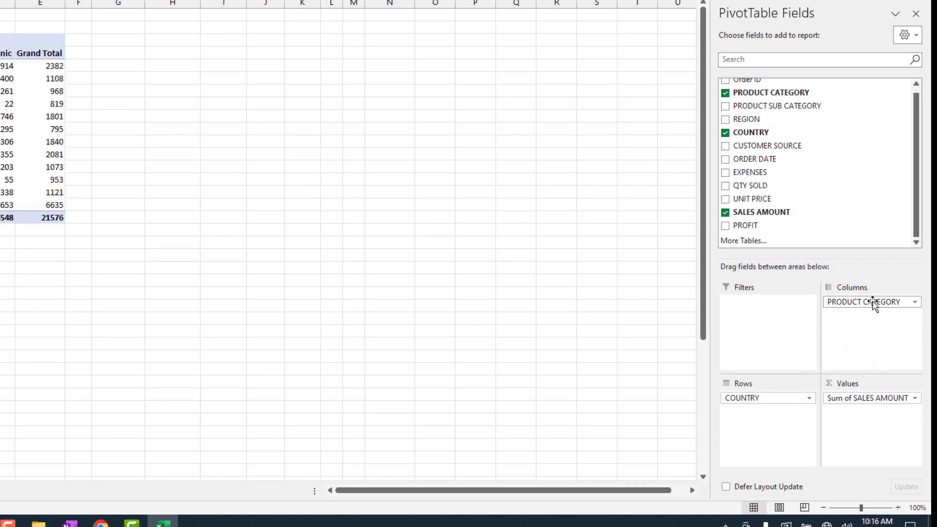
drag(874, 303, 773, 415)
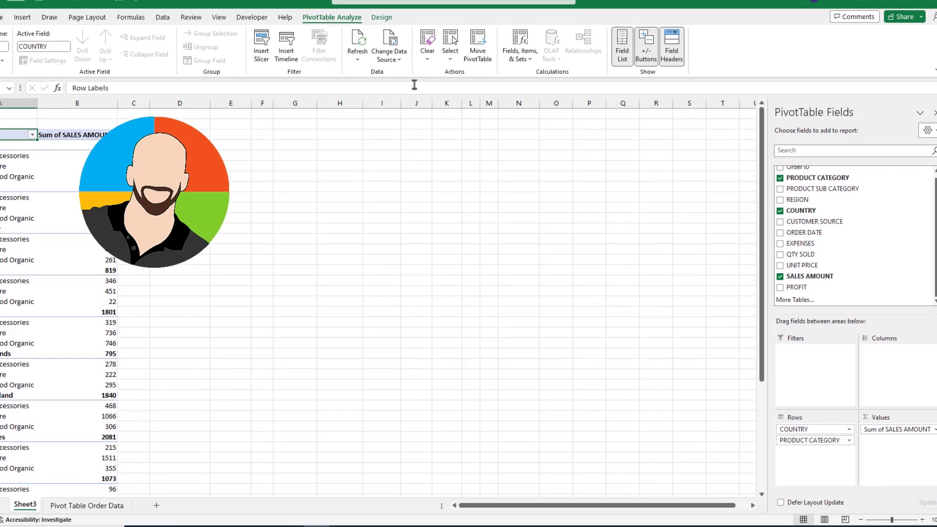
Step: Clear all fields from PivotTable3, leaving an empty pivot placeholder on Sheet3
click(388, 55)
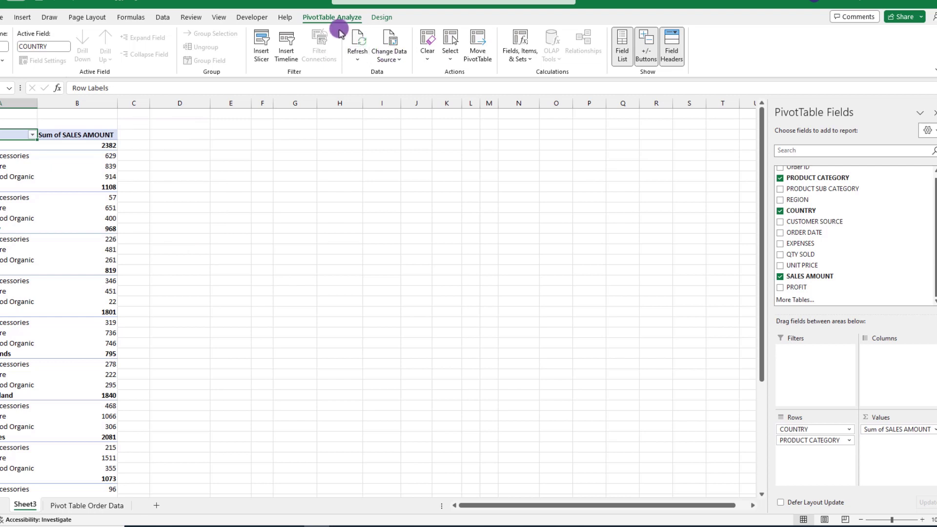
click(428, 59)
click(433, 74)
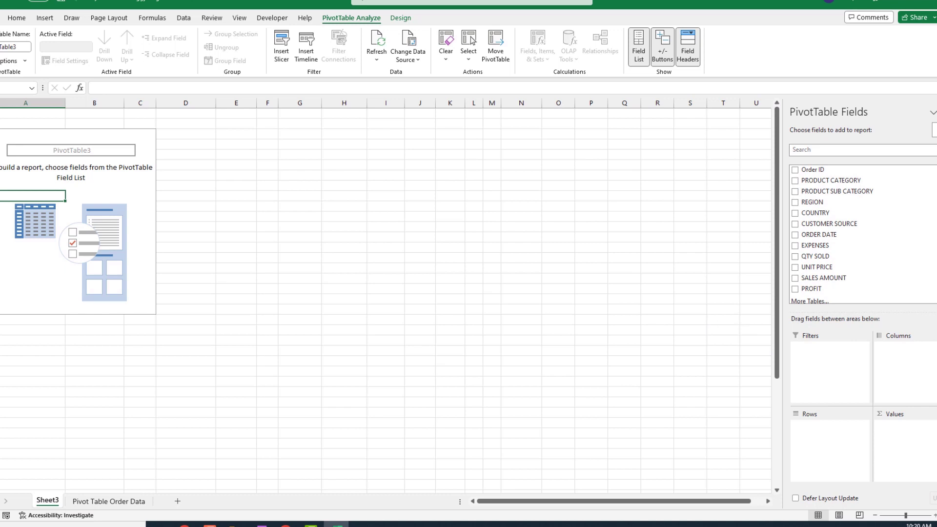
Step: Place COUNTRY in Rows, PRODUCT CATEGORY in Columns and SALES AMOUNT in Values, totalling 21576
drag(828, 213, 834, 435)
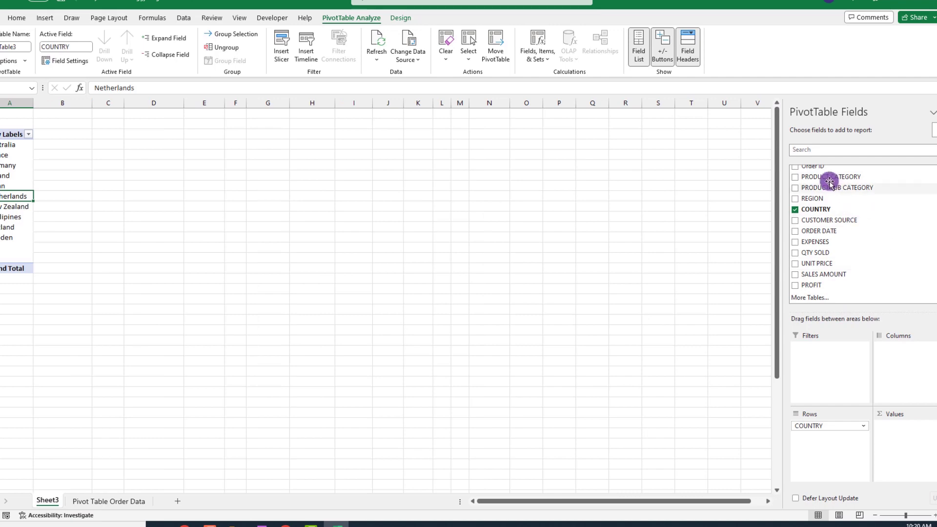
drag(828, 178, 899, 355)
drag(826, 273, 915, 438)
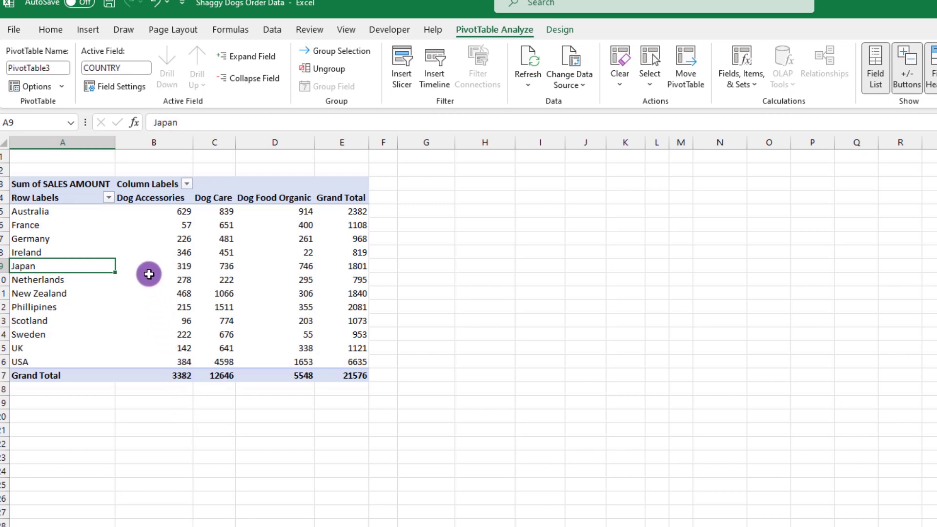
click(108, 198)
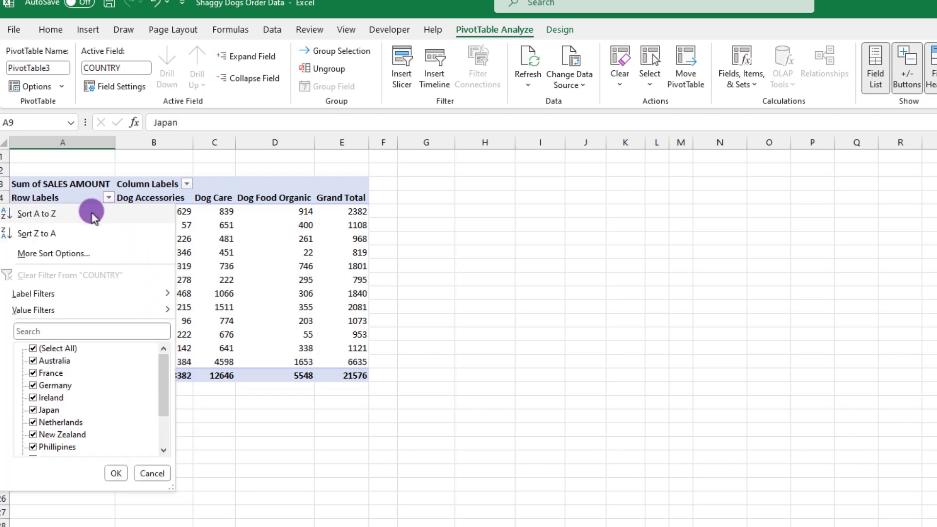
click(59, 234)
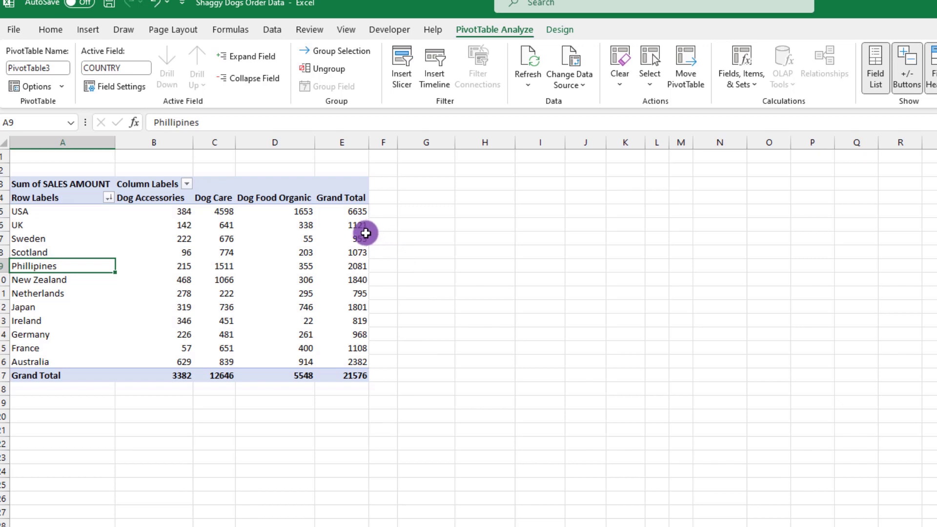
right_click(353, 233)
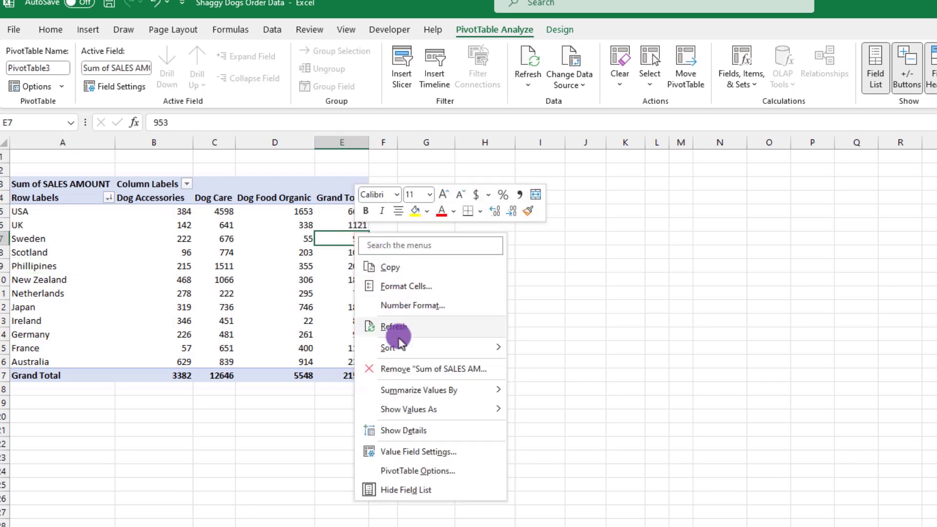
mouse_move(397, 347)
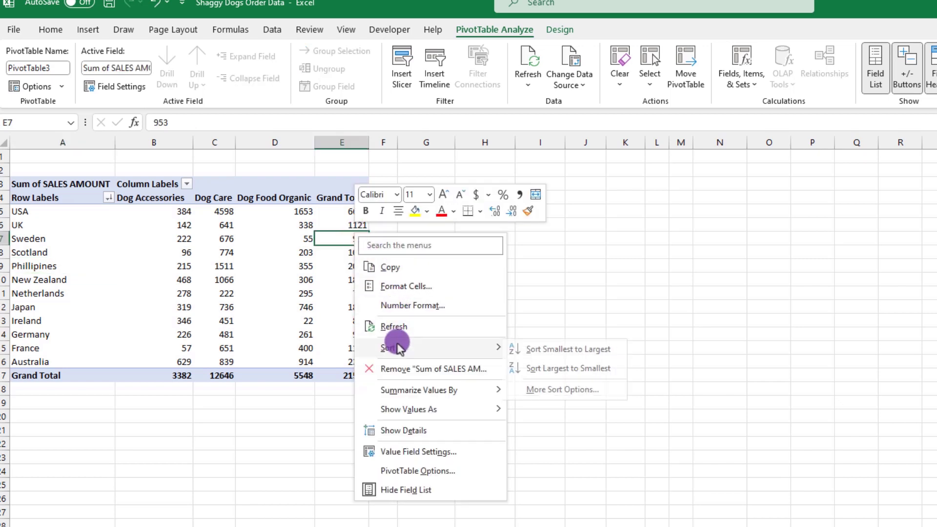
click(536, 374)
click(68, 303)
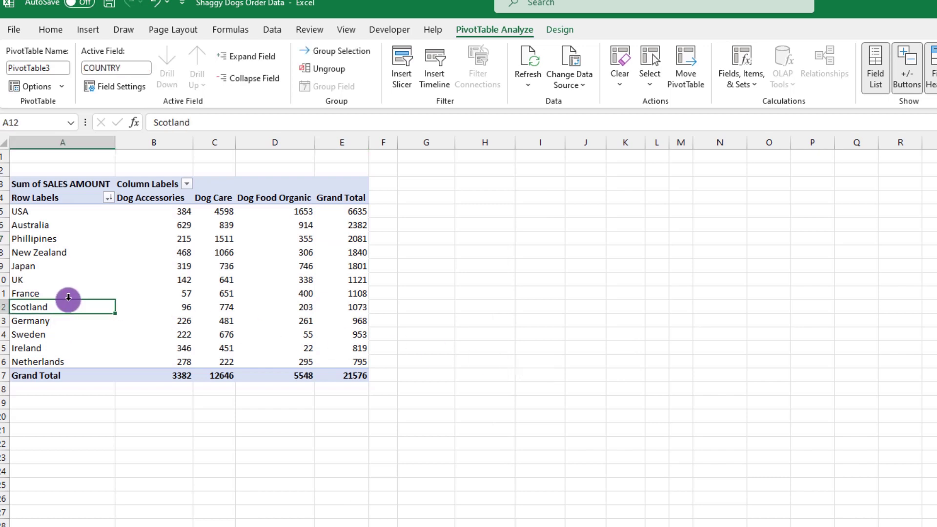
drag(66, 302, 63, 226)
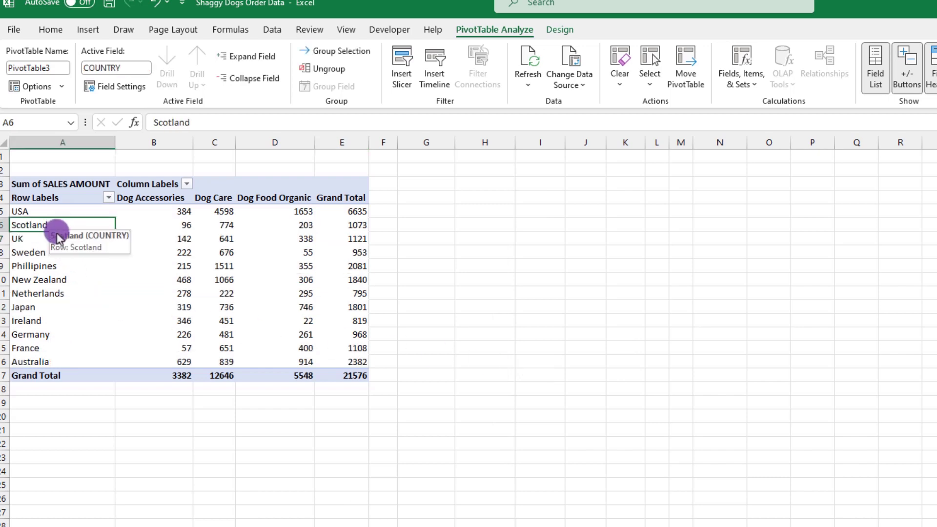
click(36, 241)
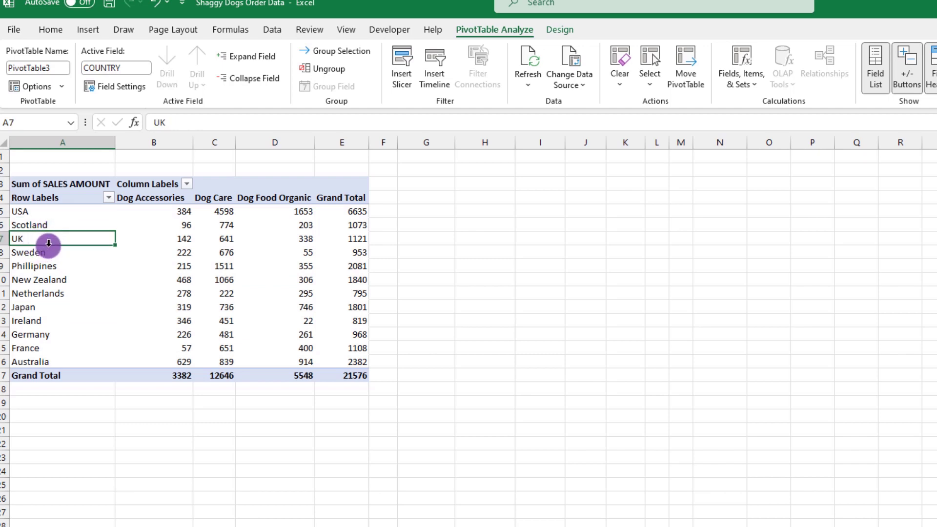
drag(102, 244, 83, 288)
click(67, 335)
drag(79, 320, 78, 273)
click(109, 197)
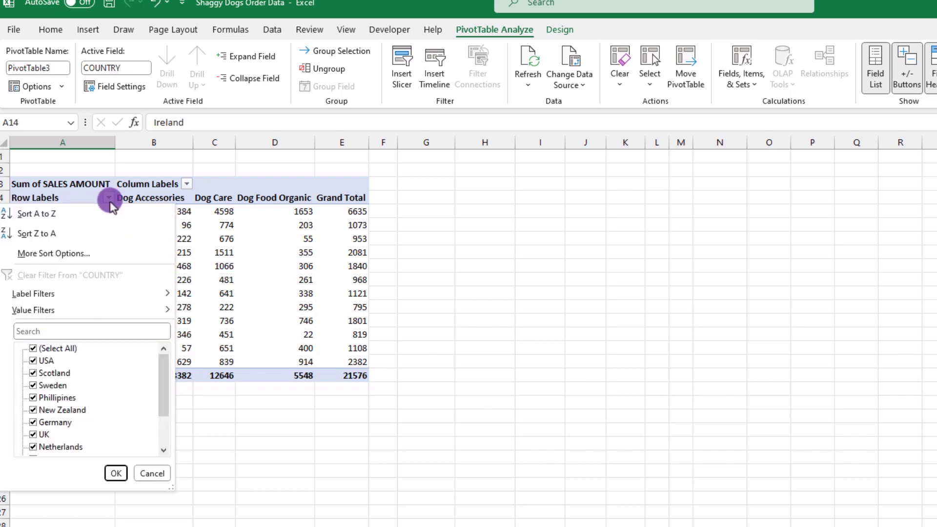
click(52, 216)
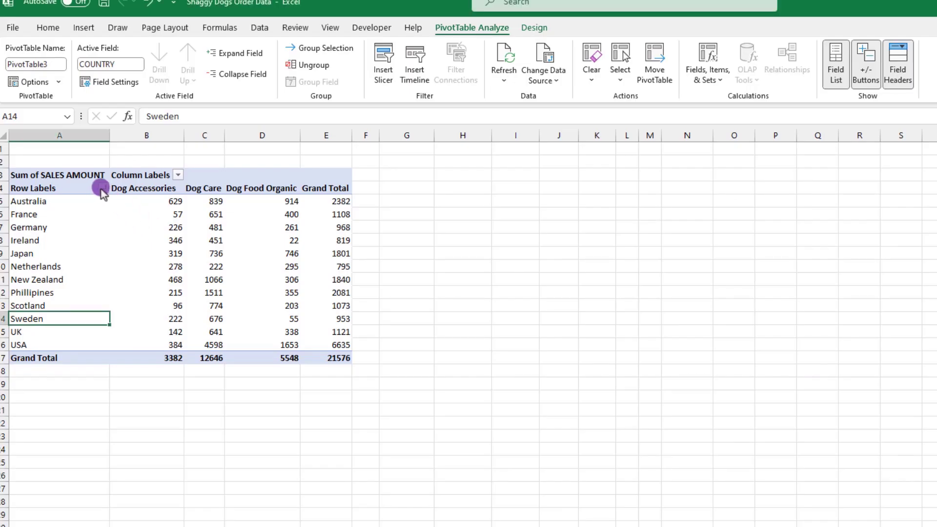
click(103, 189)
click(31, 333)
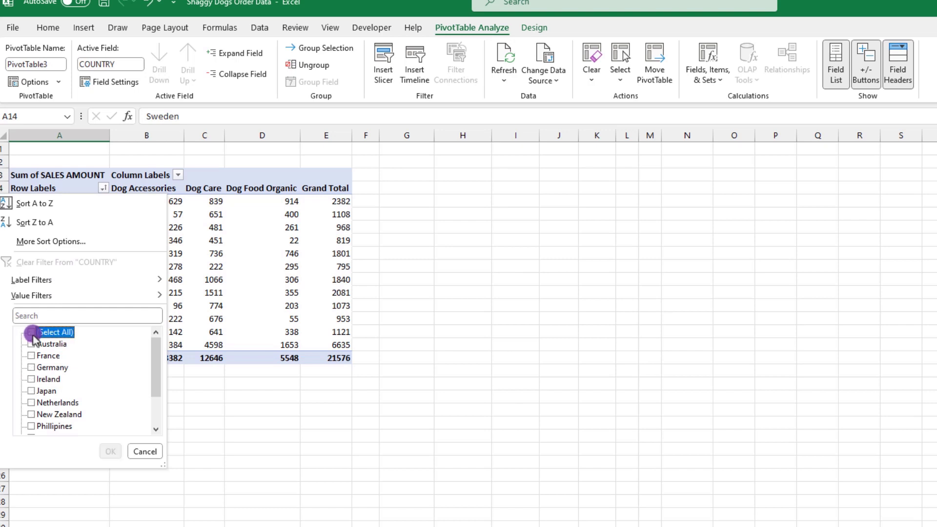
scroll(75, 364, down, 1)
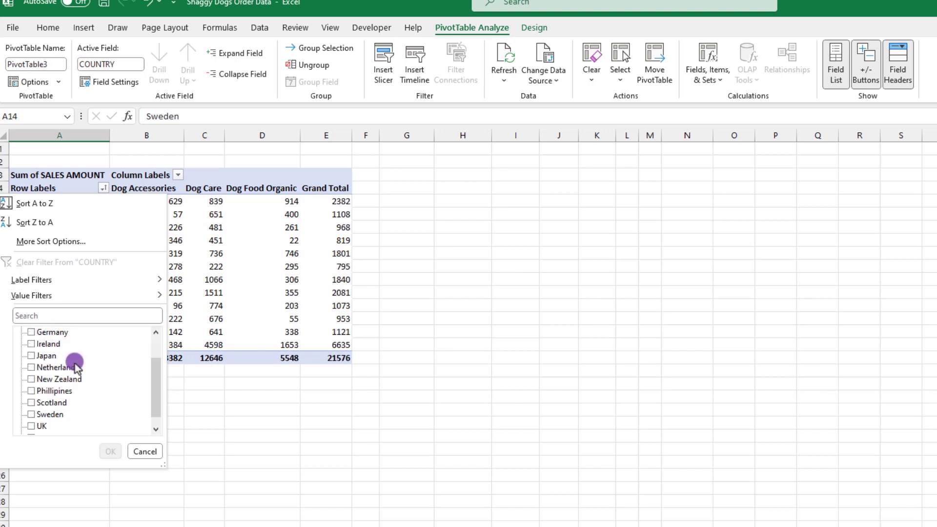
click(31, 356)
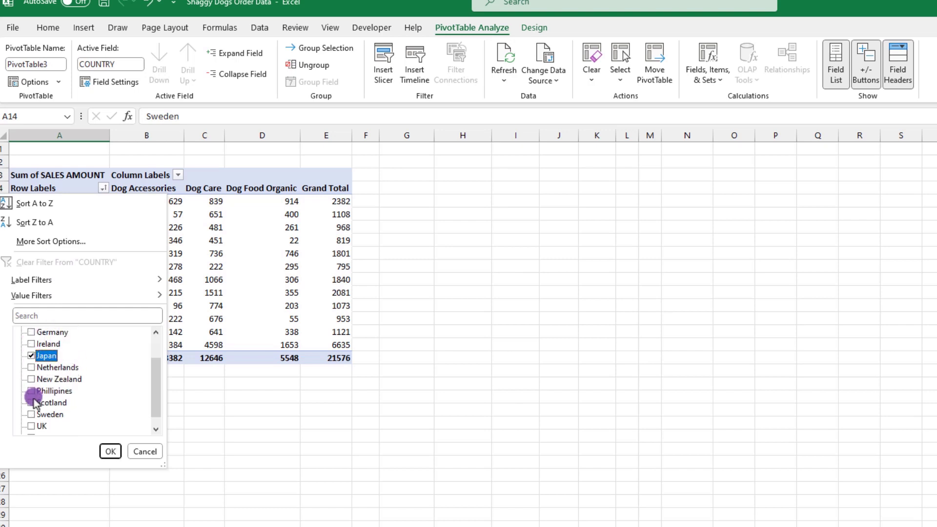
click(31, 403)
click(31, 379)
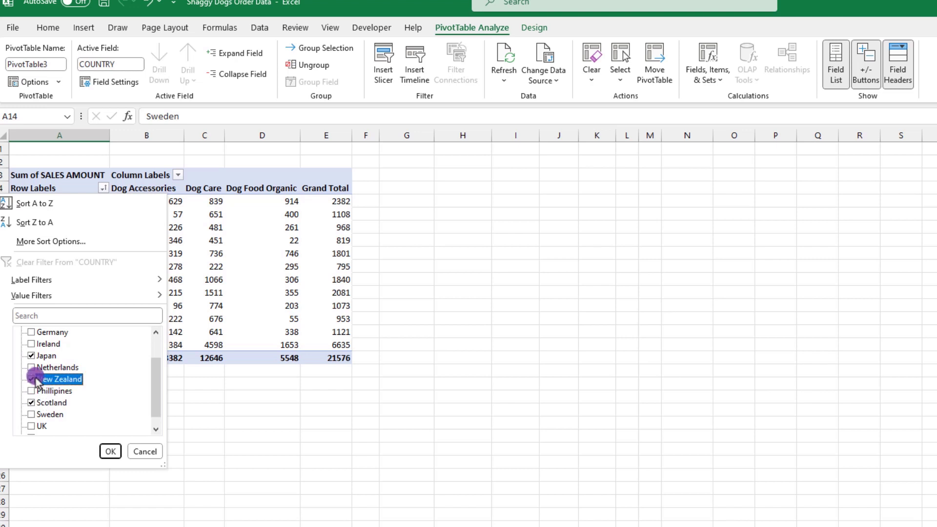
click(109, 452)
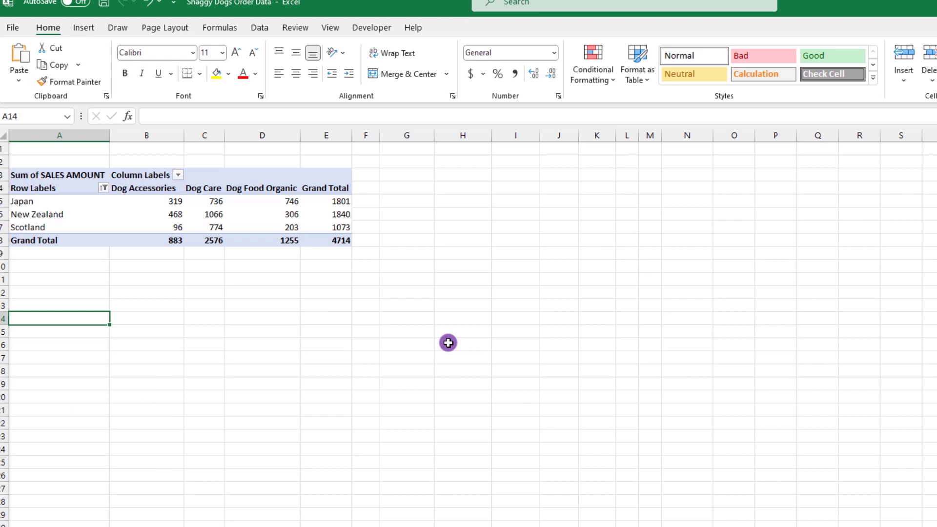
click(103, 187)
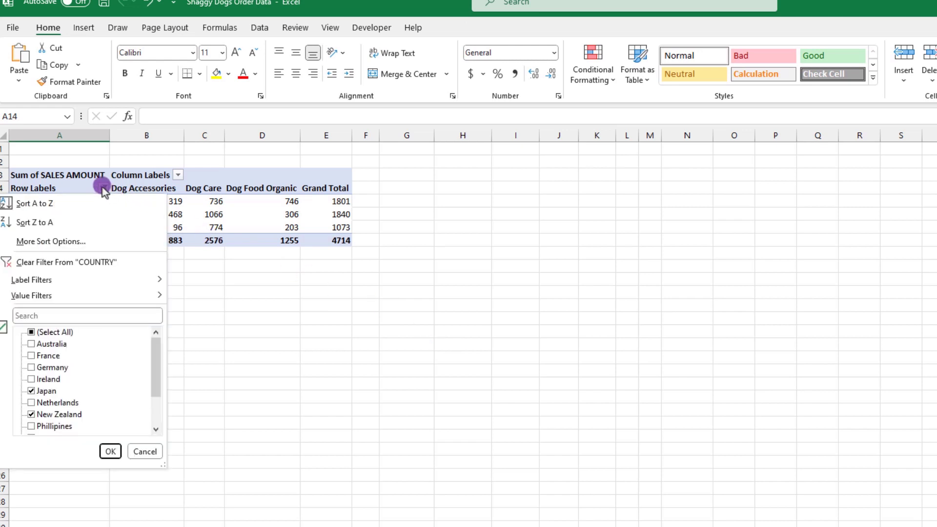
click(74, 262)
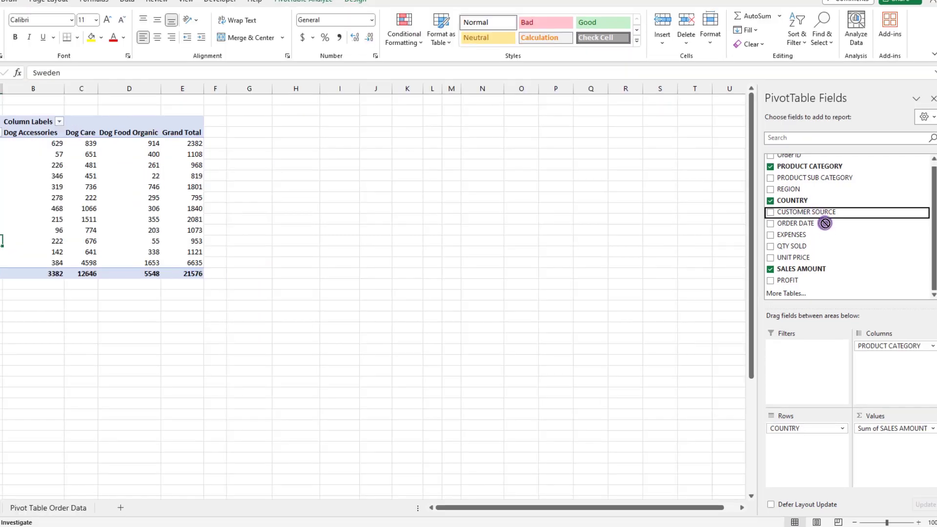
Step: Add CUSTOMER SOURCE as a report filter and filter the pivot to You Tube
drag(847, 220, 808, 355)
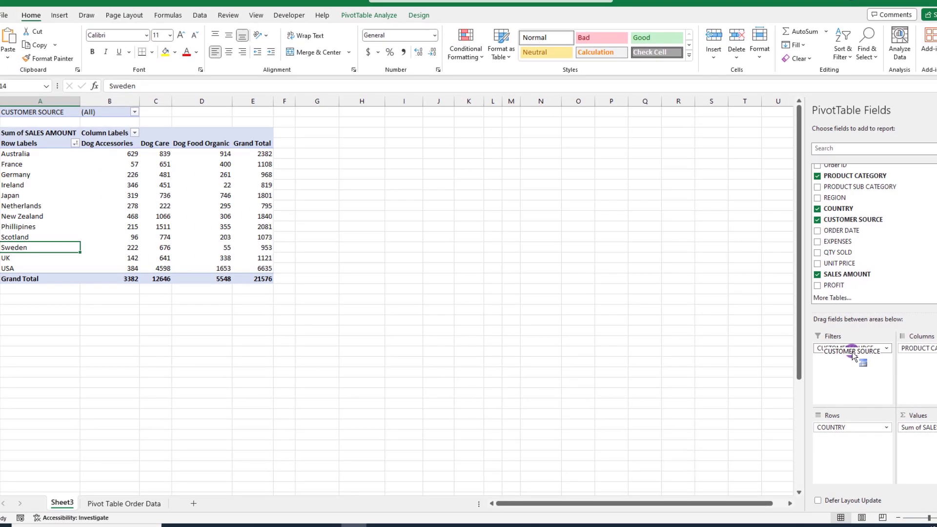
drag(852, 355, 853, 351)
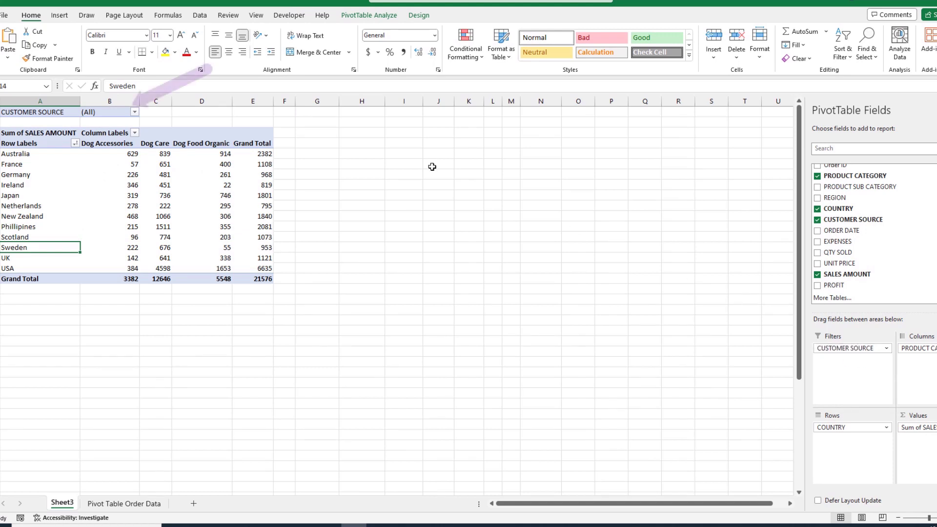
click(135, 113)
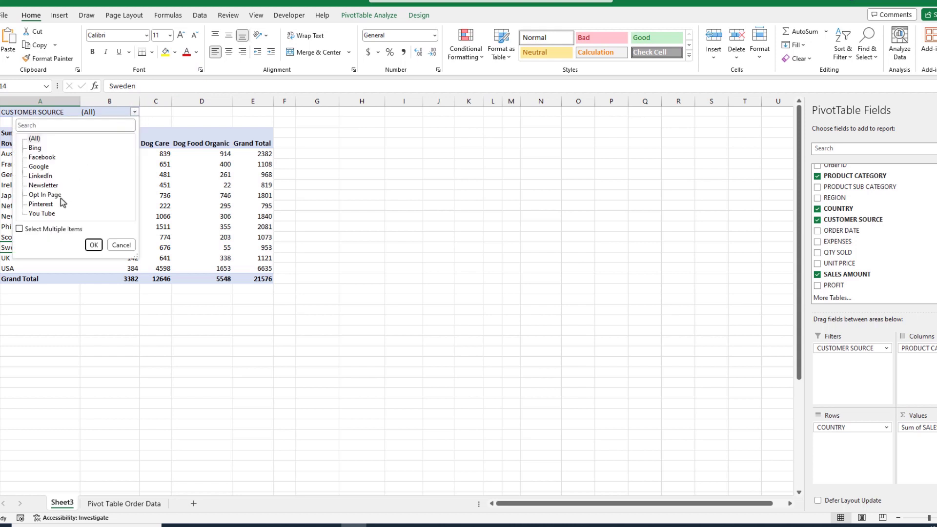
click(49, 216)
click(93, 245)
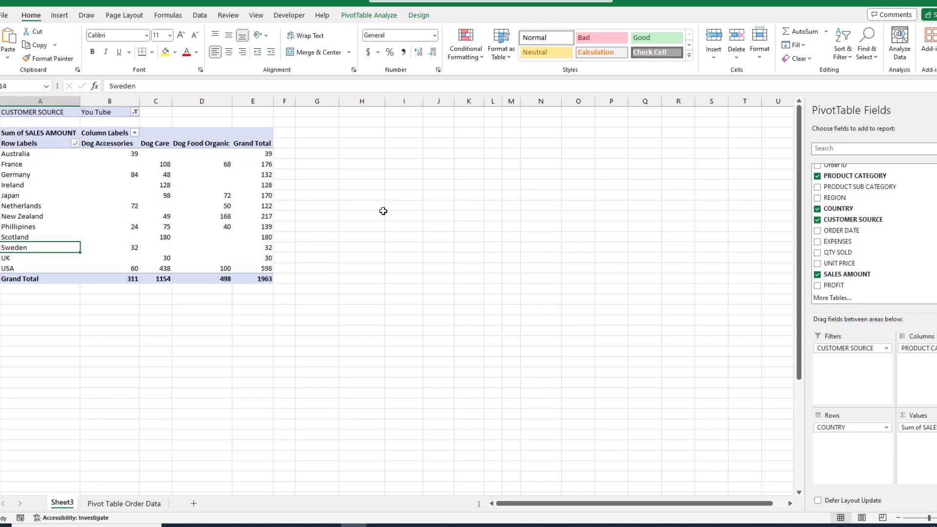
Step: Switch the CUSTOMER SOURCE filter to LinkedIn, then to Bing
click(135, 112)
click(40, 176)
click(94, 245)
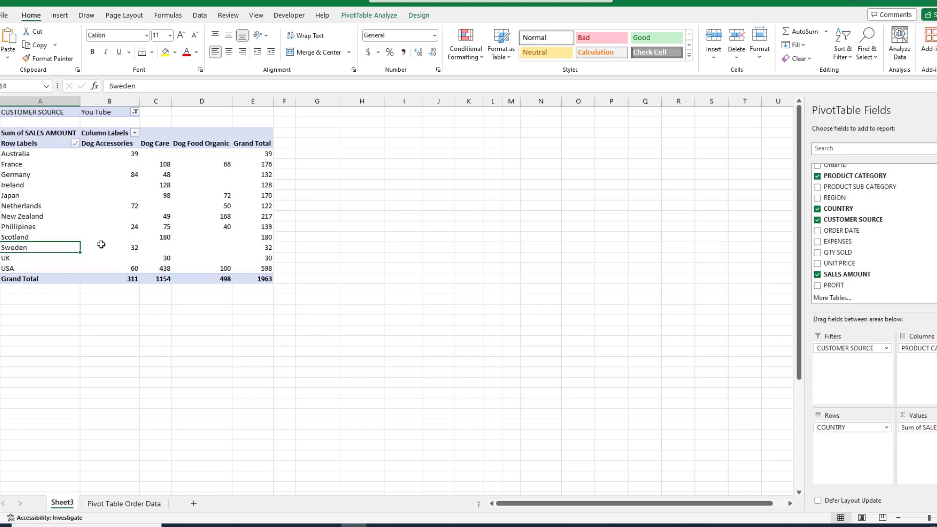
click(135, 111)
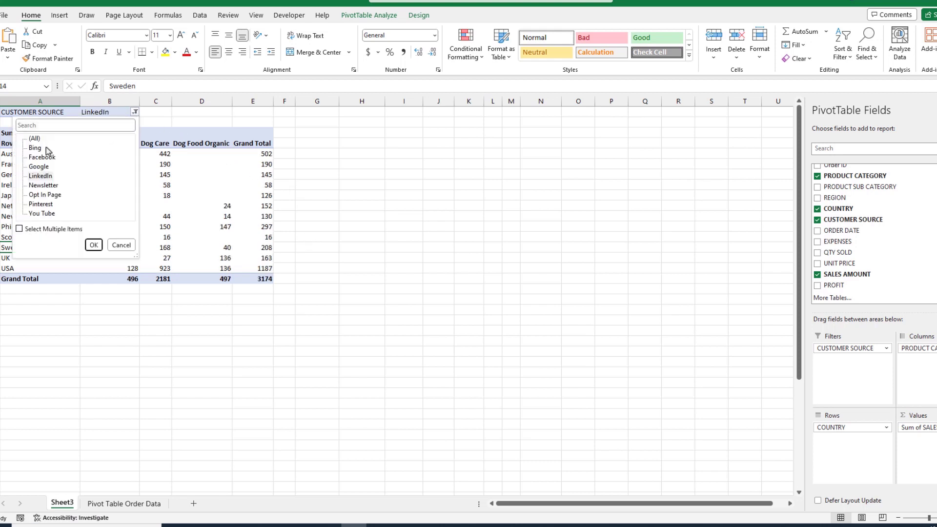
click(35, 147)
click(94, 245)
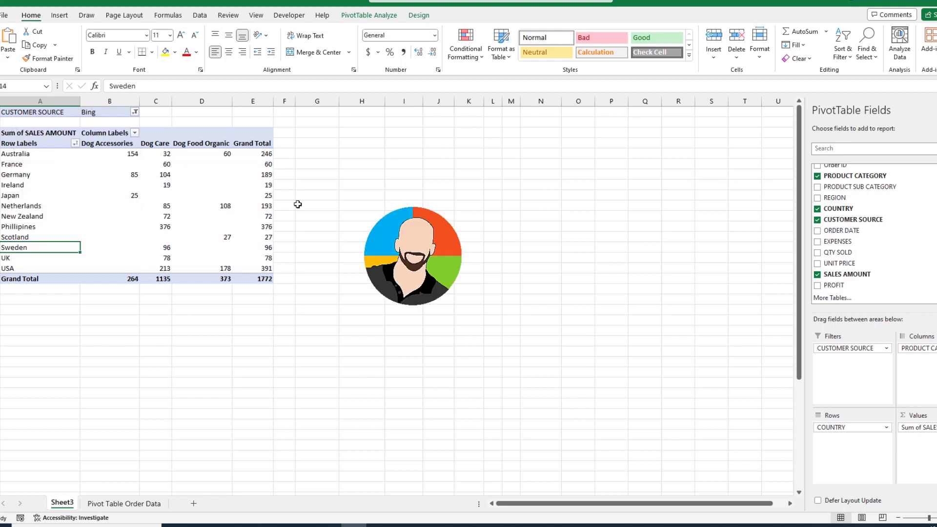
Step: Reset the CUSTOMER SOURCE filter to (All), restoring the 21576 total
click(136, 114)
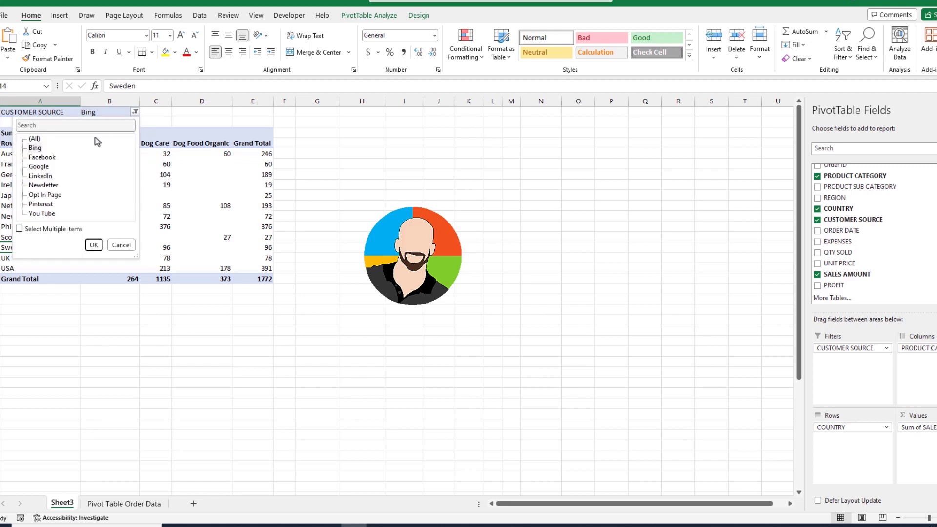
click(34, 138)
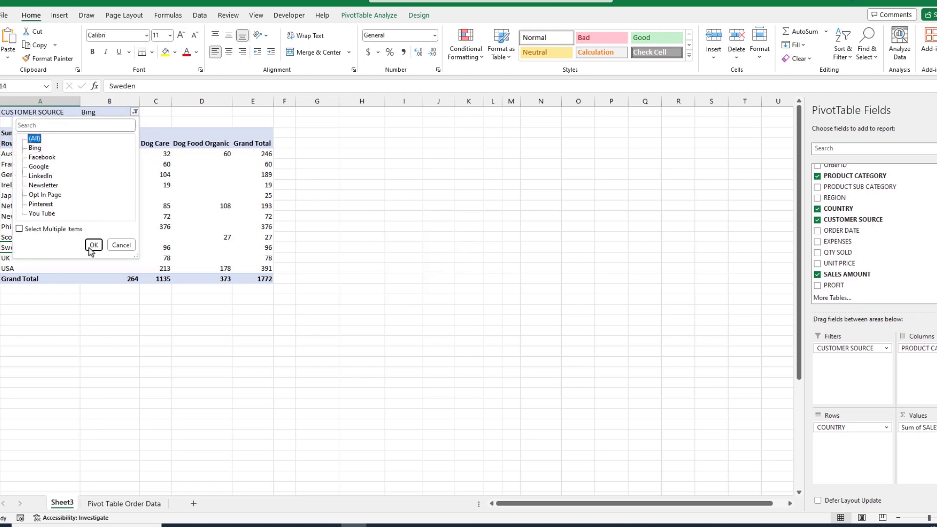
click(94, 245)
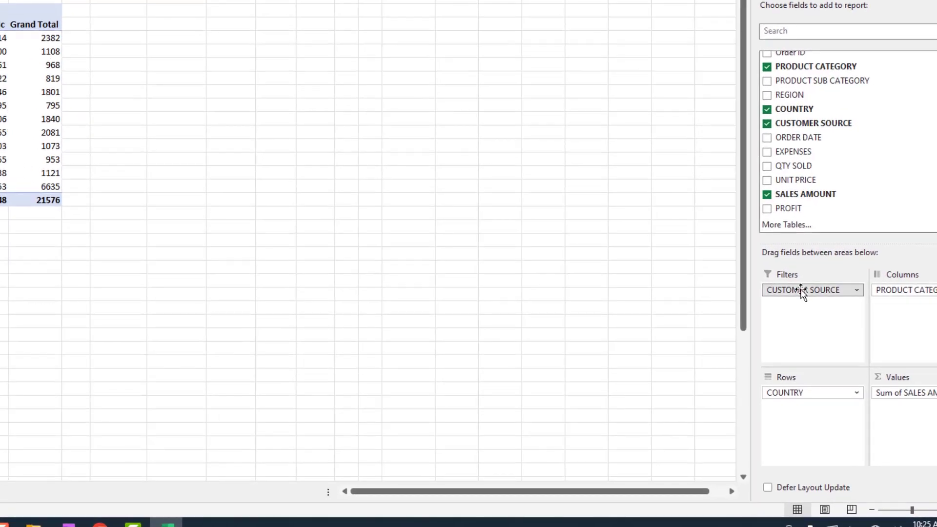
Step: Drag CUSTOMER SOURCE out of the Filters area so the pivot again totals 21576
drag(802, 291, 545, 192)
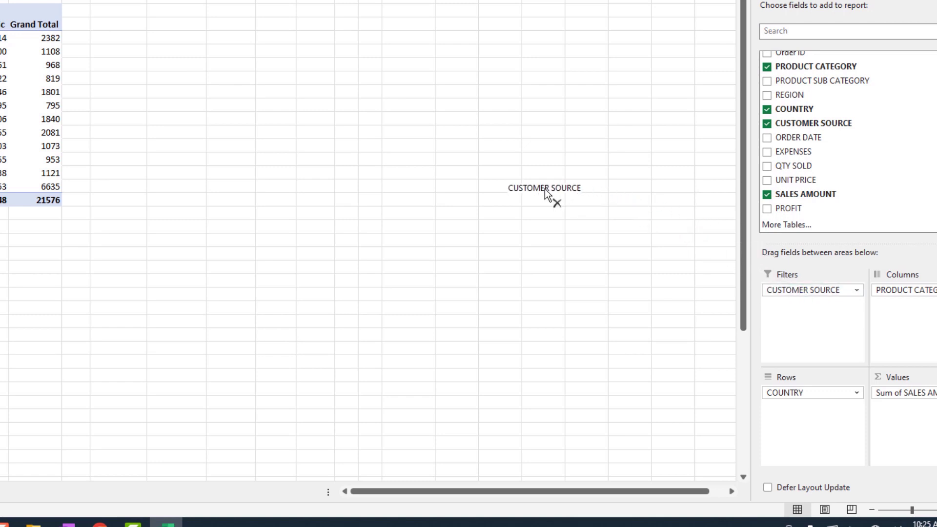
drag(544, 188, 540, 187)
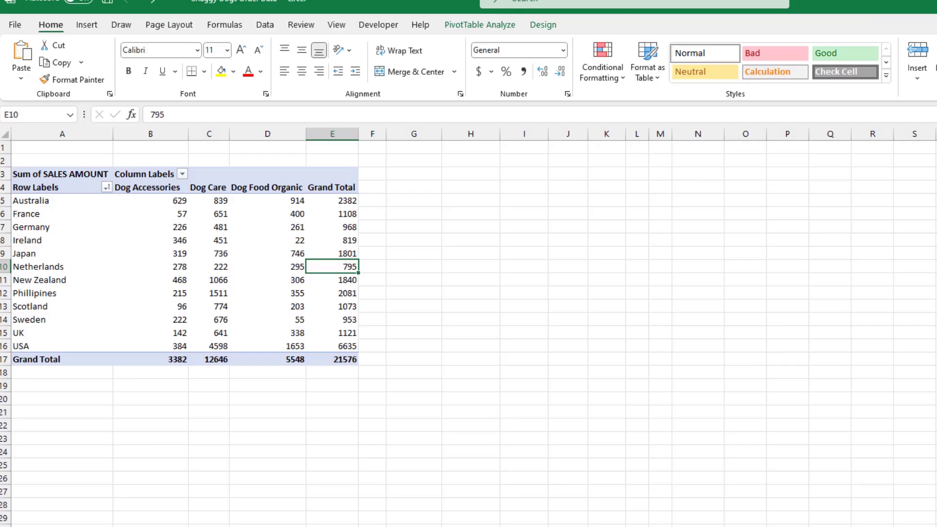
Step: Insert a CUSTOMER SOURCE slicer for PivotTable3
click(491, 25)
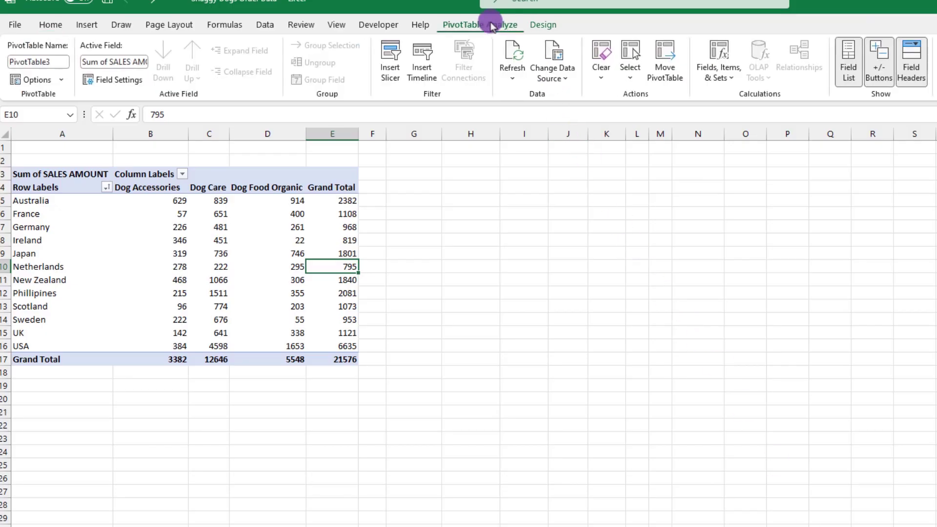
click(396, 58)
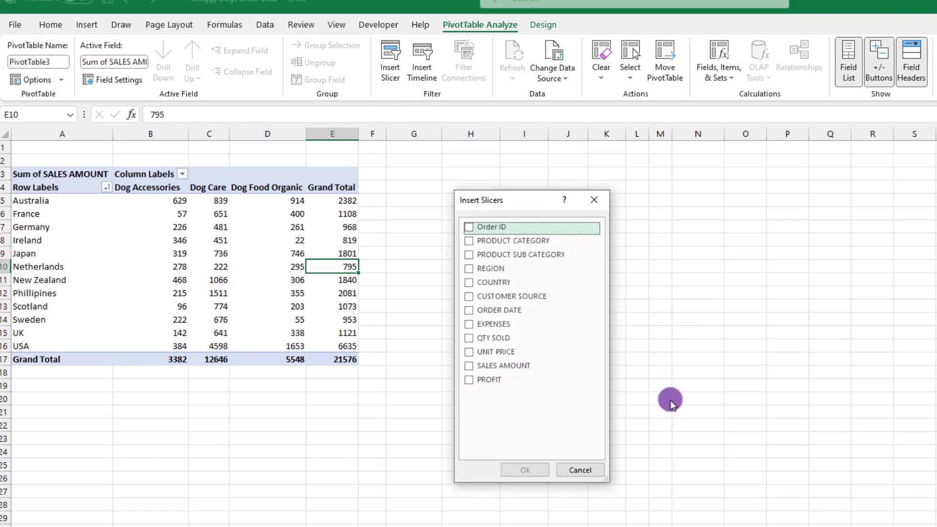
click(469, 296)
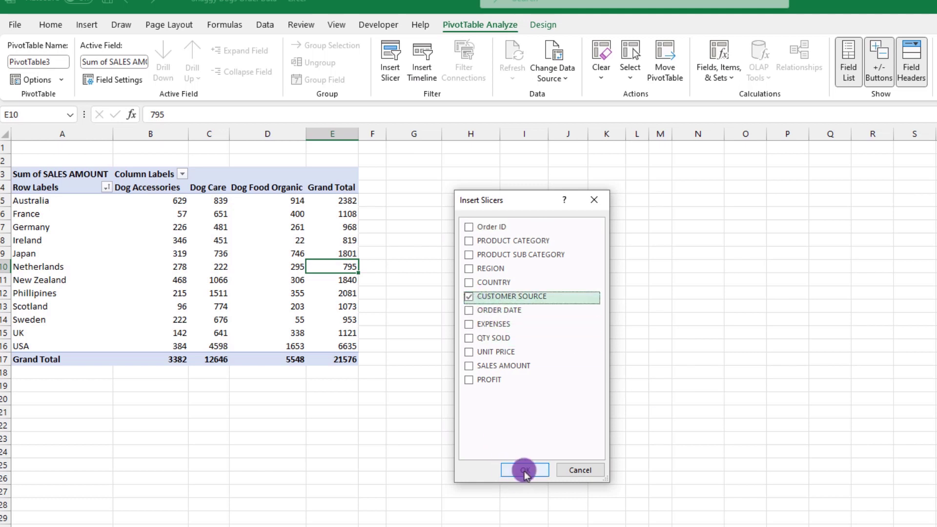
click(523, 469)
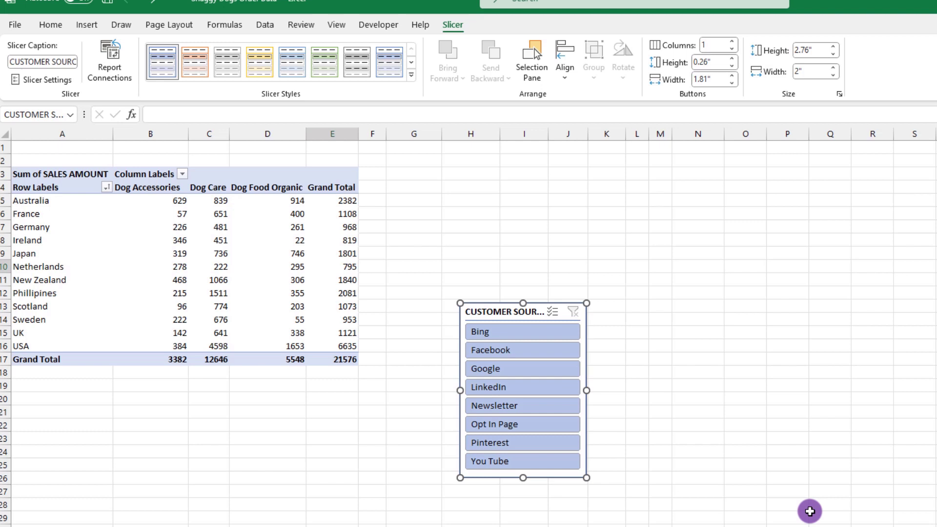
Step: Filter the pivot by You Tube, LinkedIn and Bing in turn via the slicer, then clear it
click(545, 471)
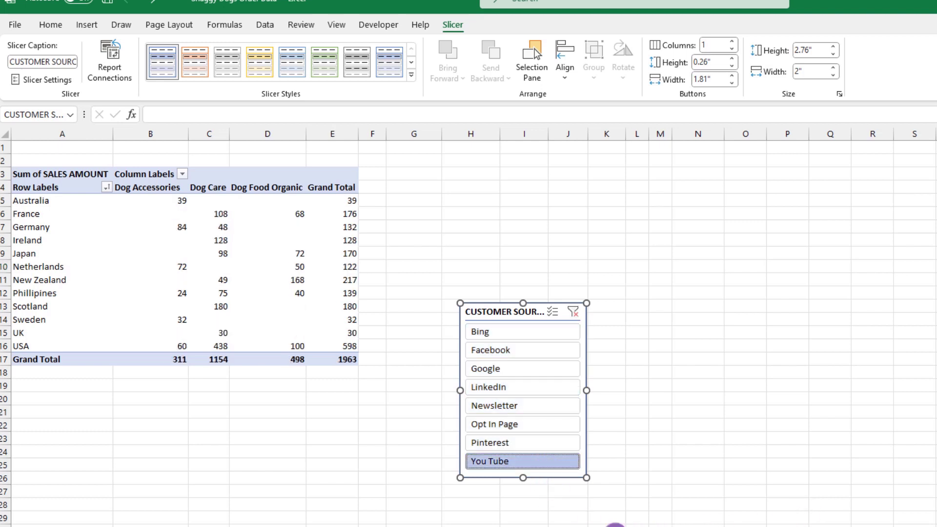
click(540, 387)
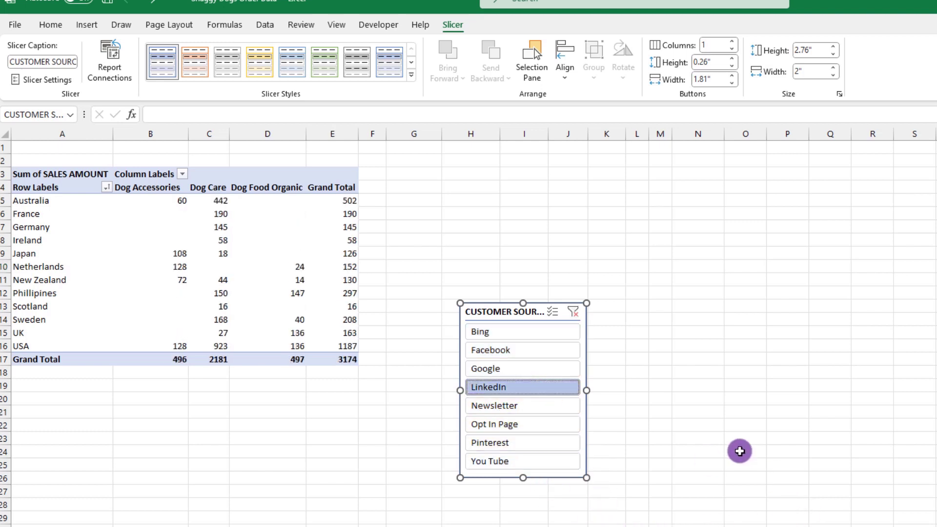
click(518, 331)
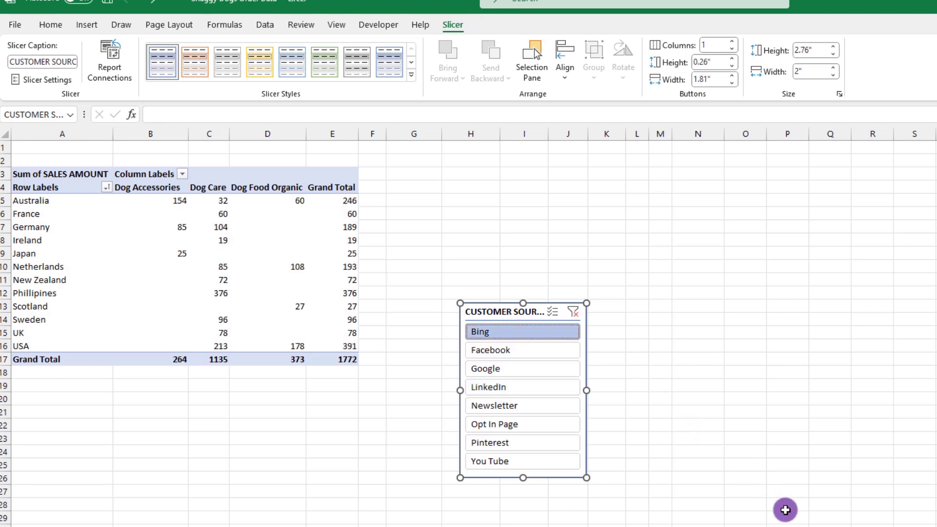
click(532, 387)
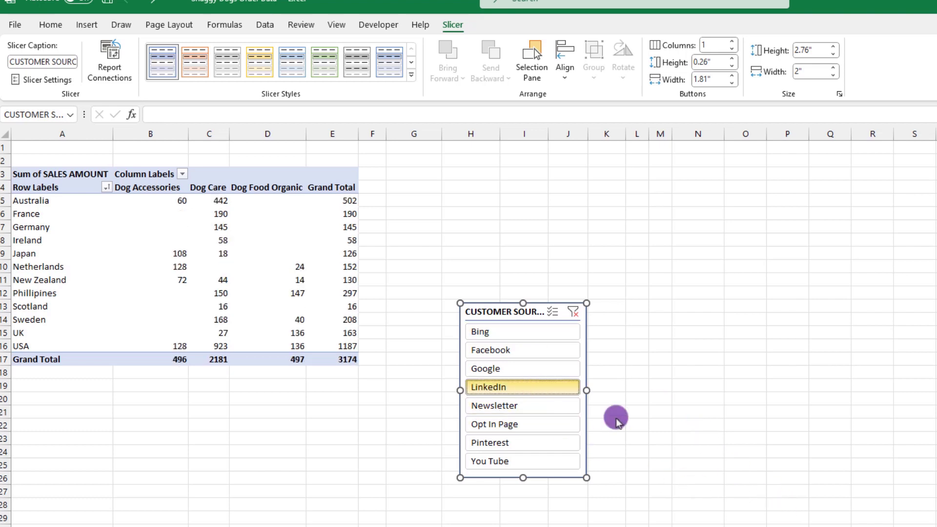
click(543, 464)
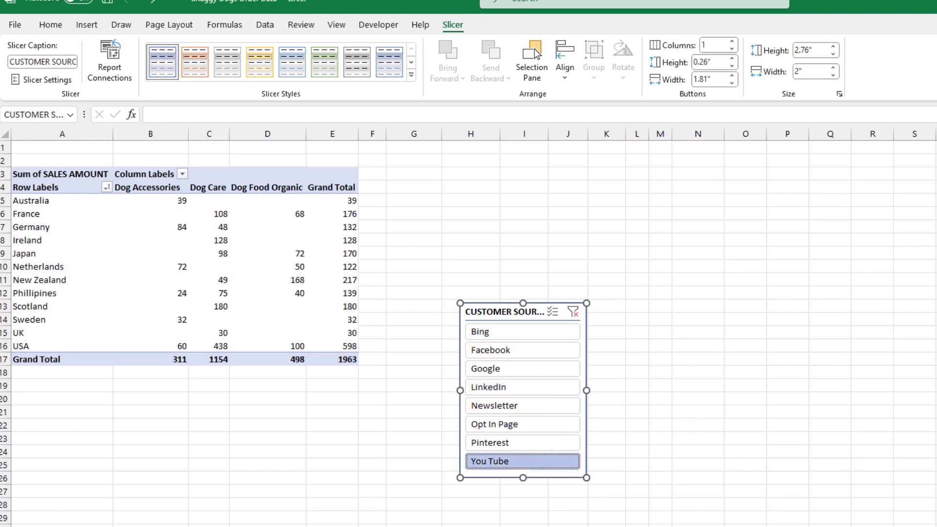
click(552, 387)
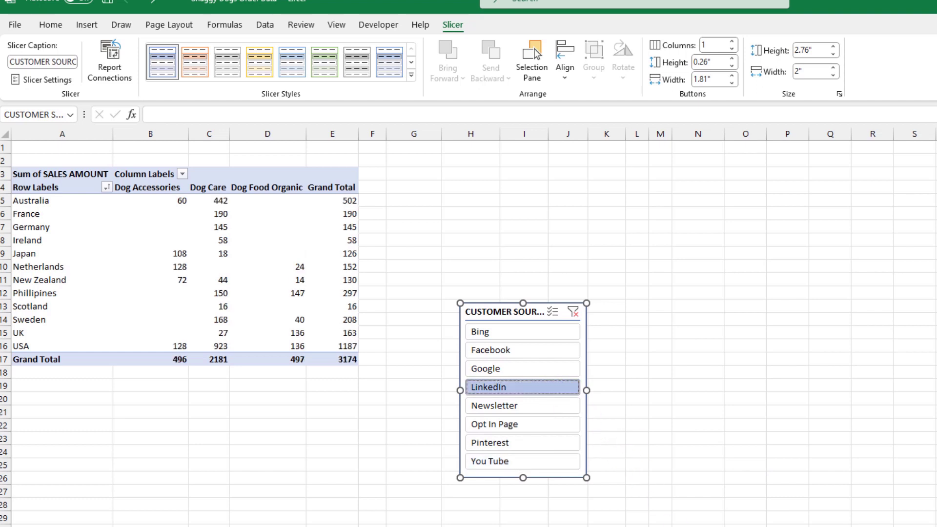
click(573, 314)
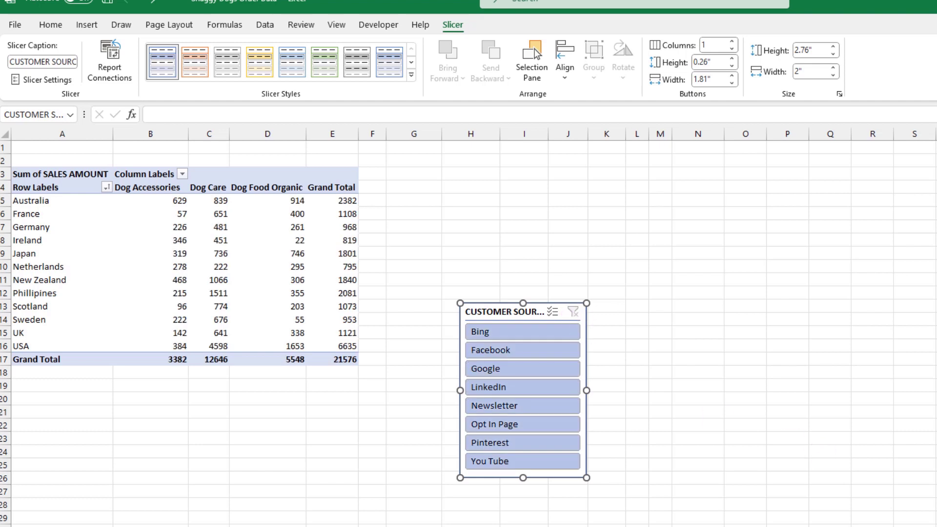
Step: Try multi-source slicer filters like You Tube with Opt In Page, Google and Bing, then clear
click(553, 464)
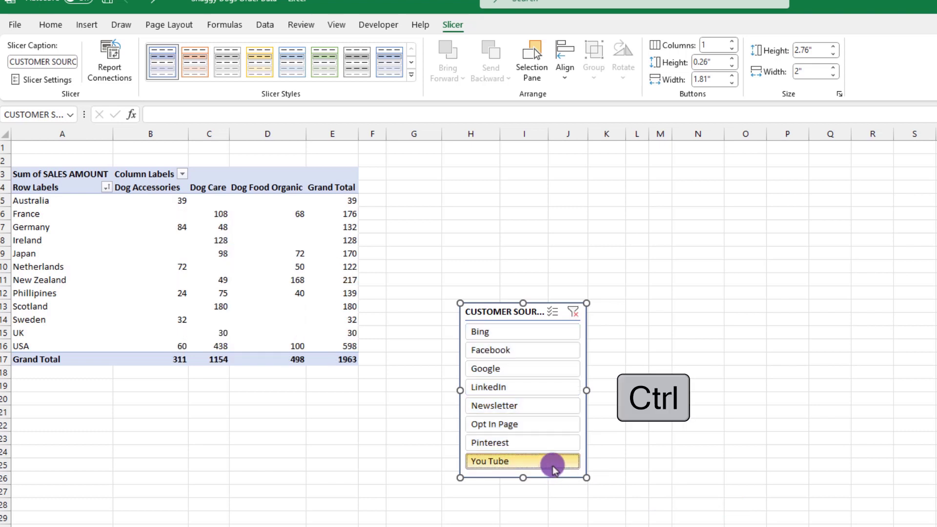
ctrl+click(542, 423)
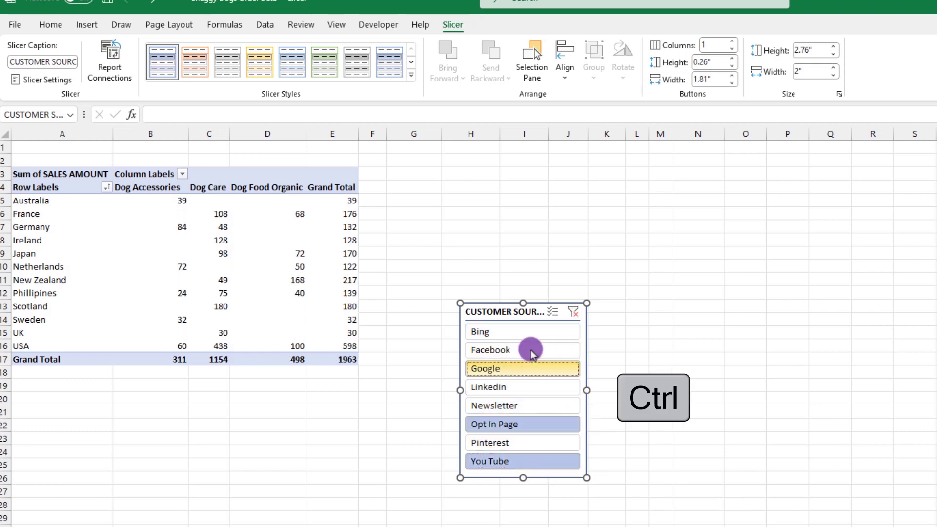
ctrl+click(512, 368)
click(515, 371)
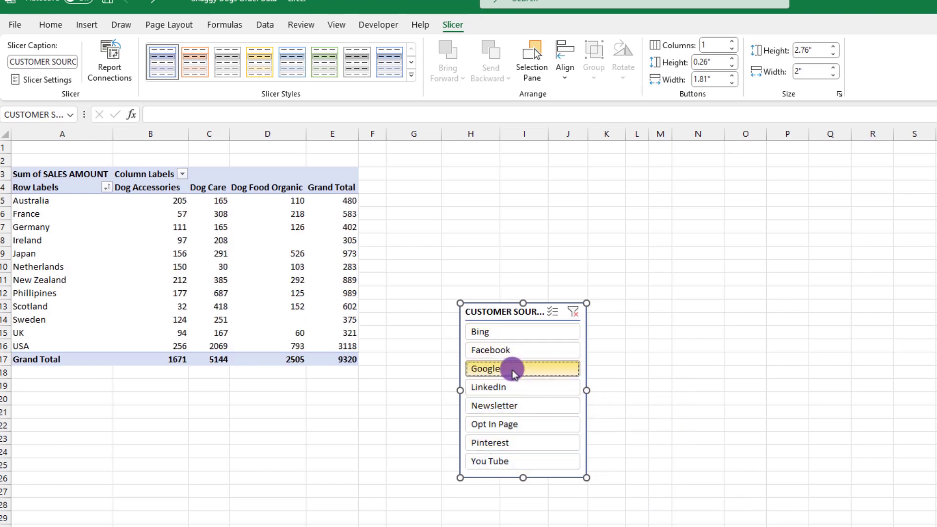
click(515, 385)
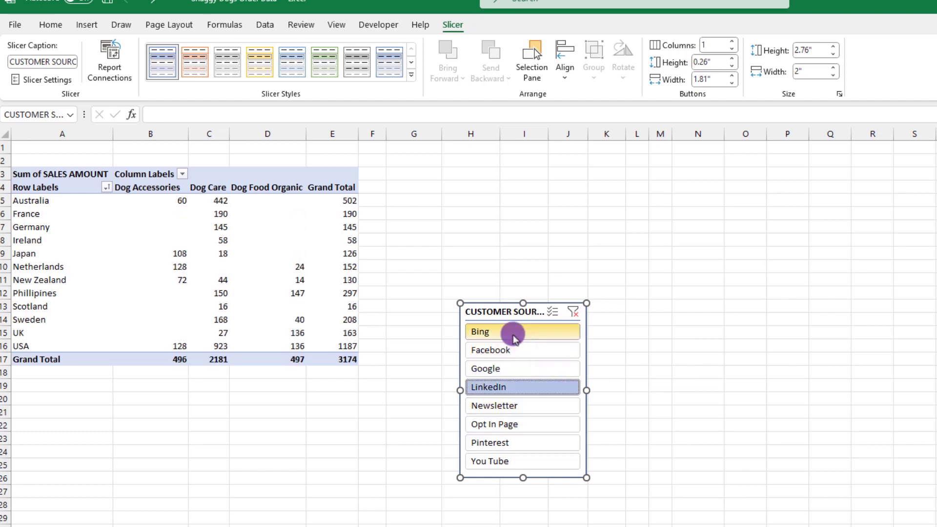
click(534, 460)
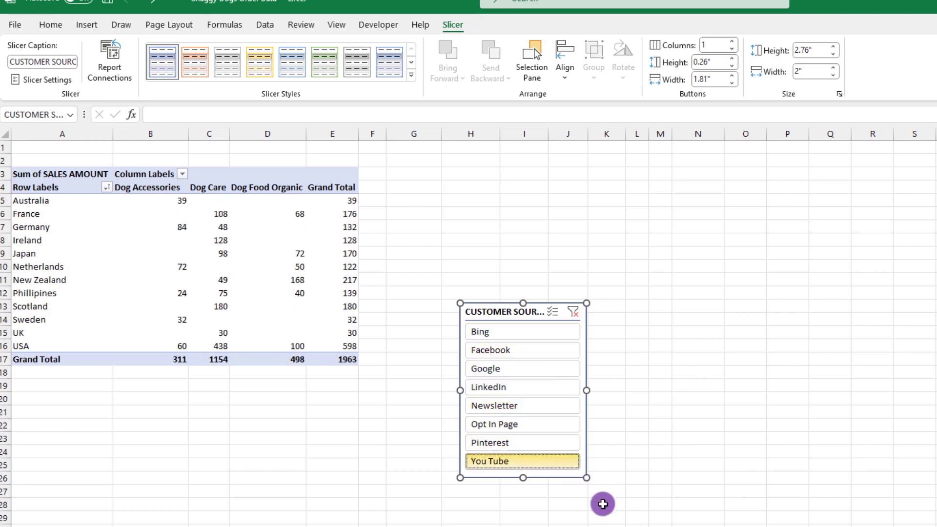
ctrl+click(503, 332)
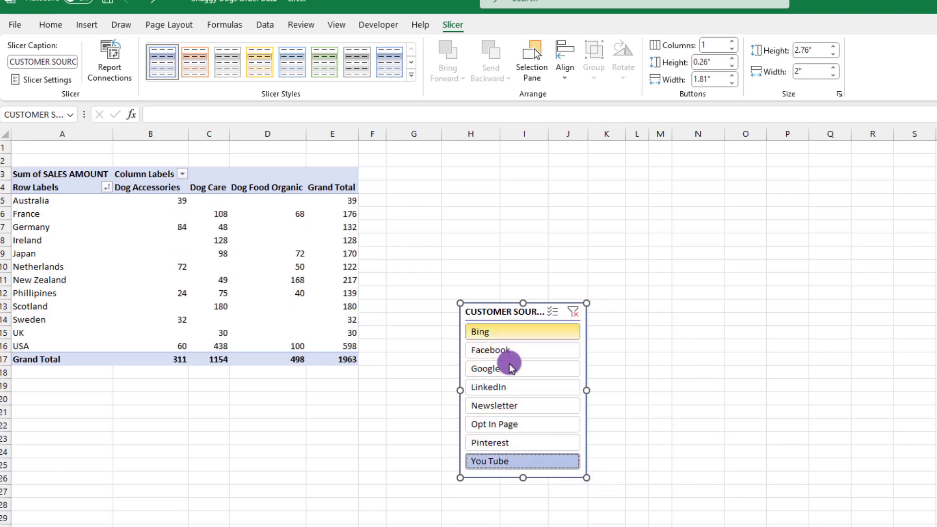
click(572, 316)
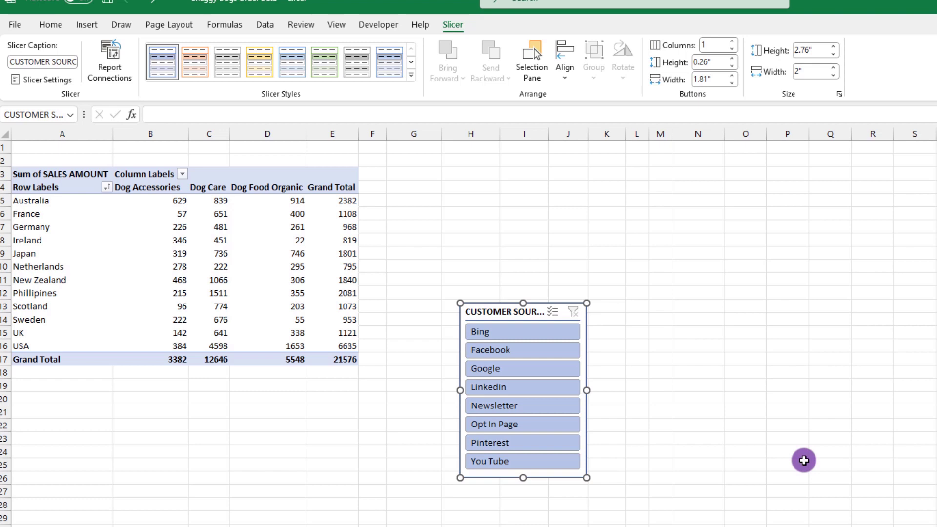
Step: Delete the CUSTOMER SOURCE slicer and bring up Insert Timelines for PivotTable3
key(Delete)
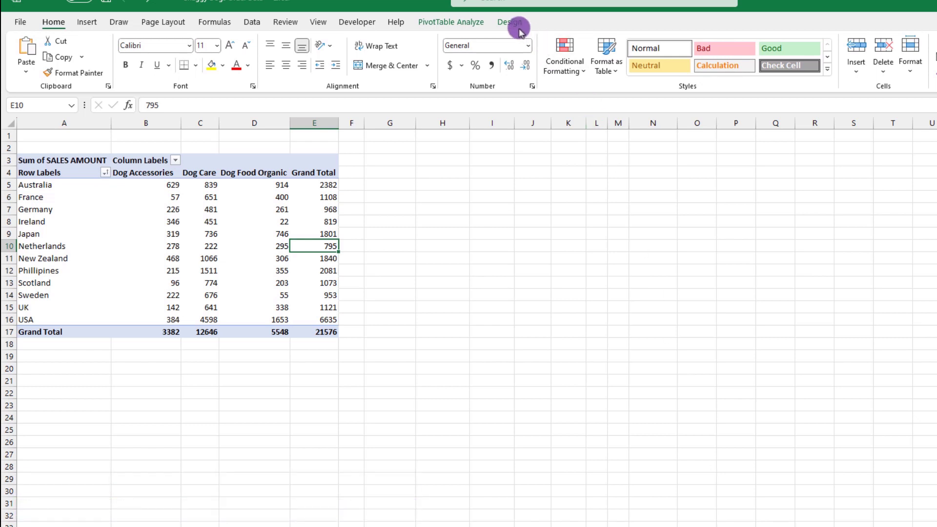
click(471, 23)
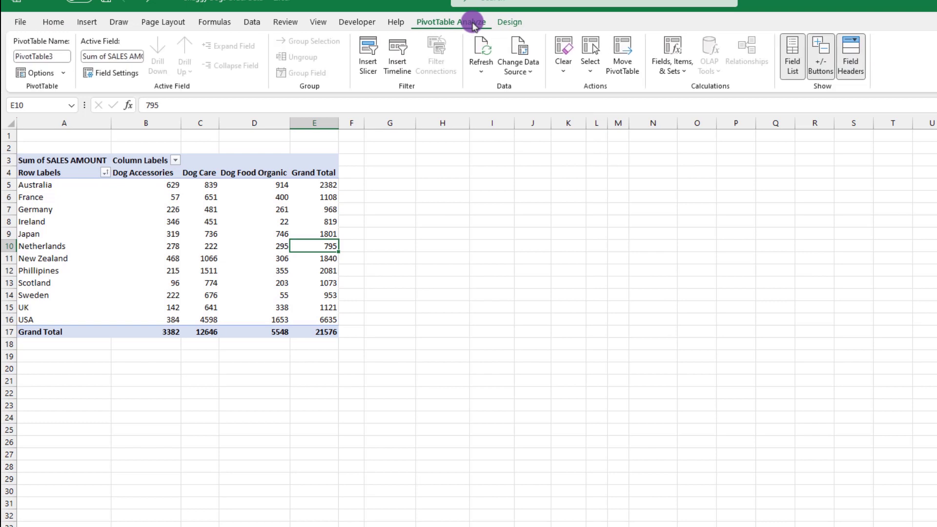
click(399, 58)
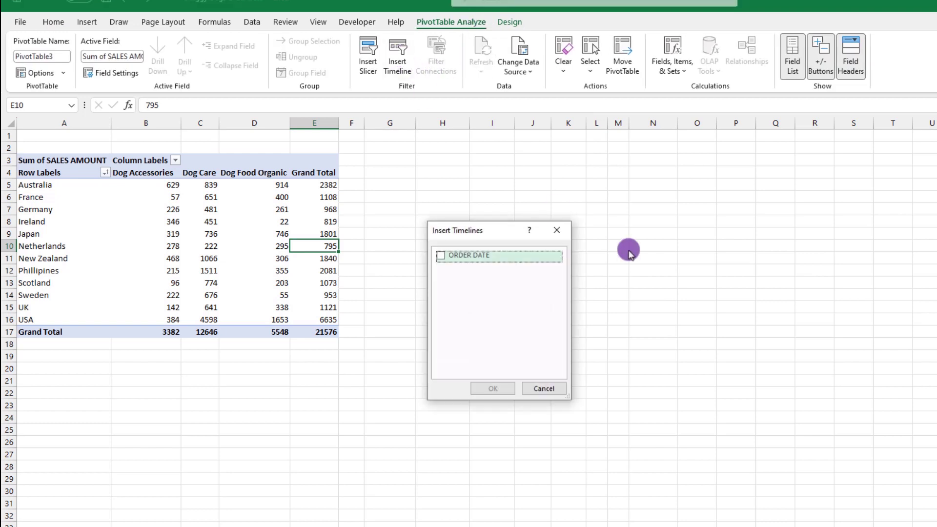
Step: Insert an ORDER DATE timeline, select Aug–Nov 2018 on it, then clear it back to All Periods
click(441, 255)
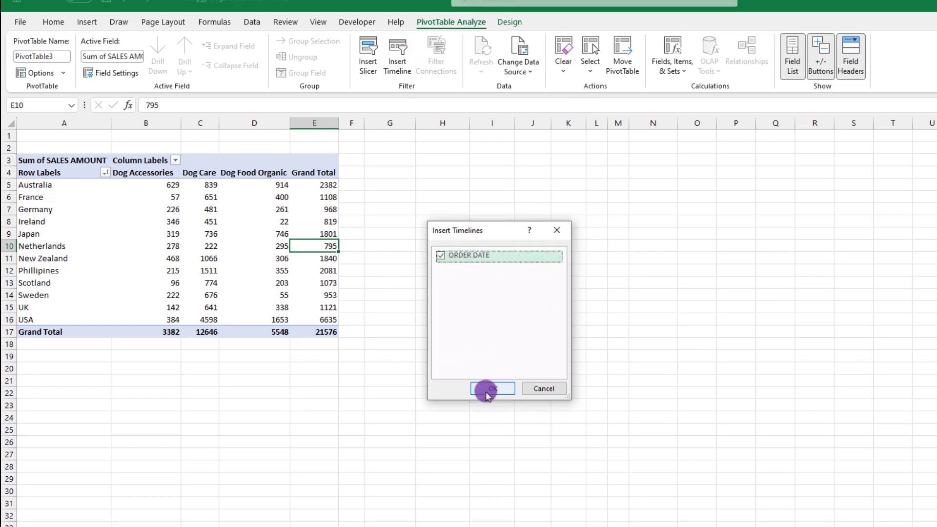
click(490, 389)
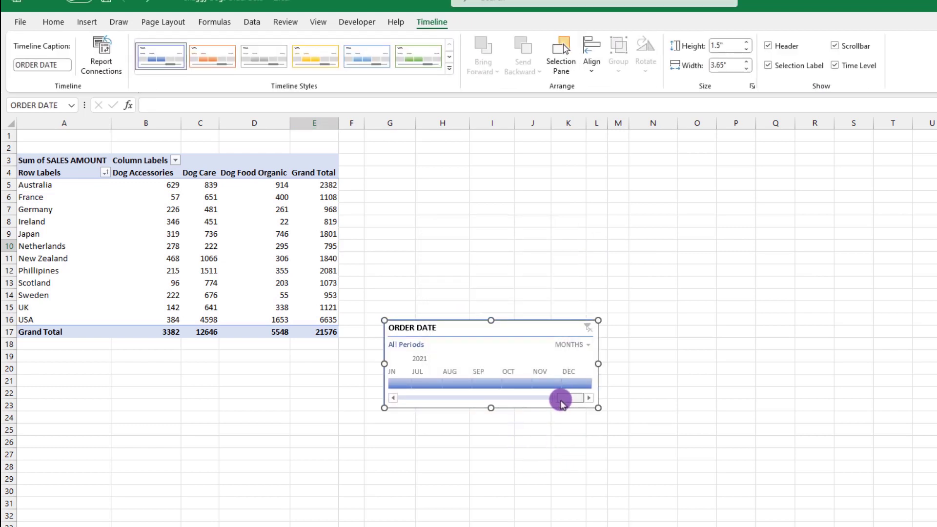
drag(561, 401, 429, 399)
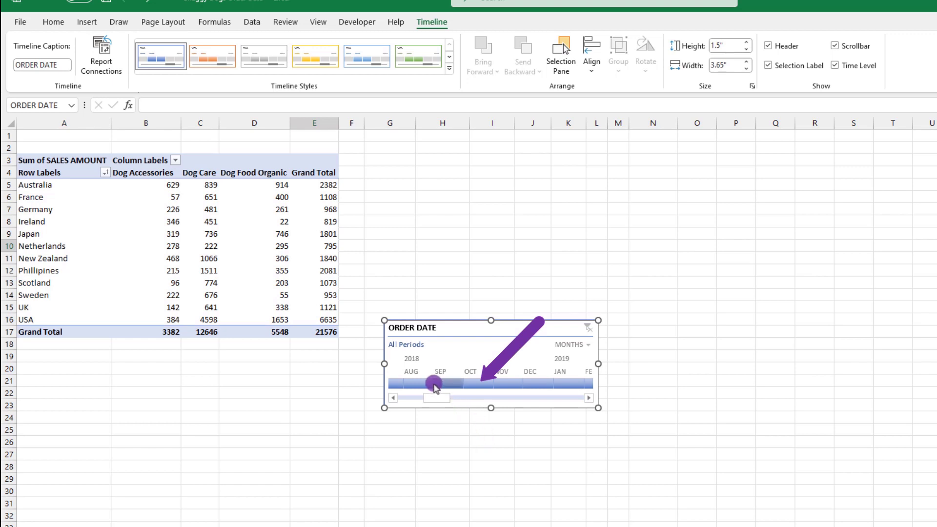
drag(426, 382, 520, 385)
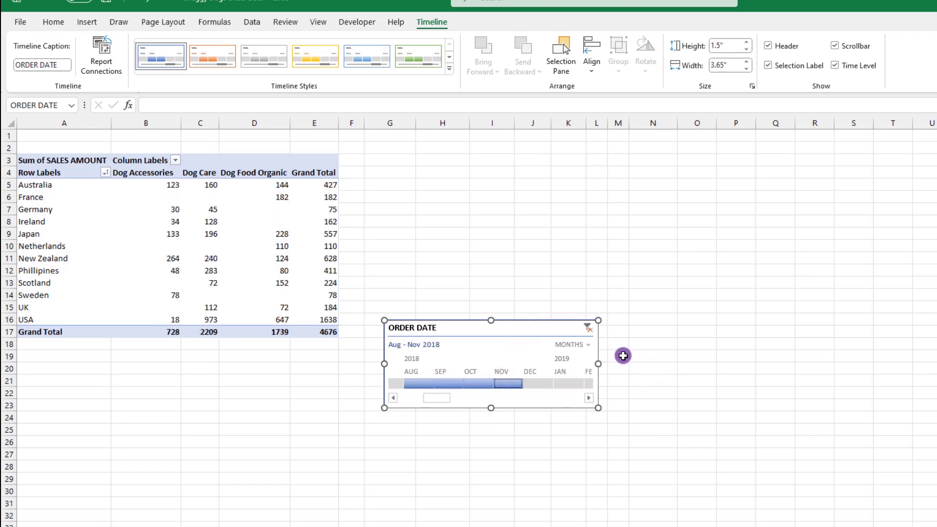
click(589, 330)
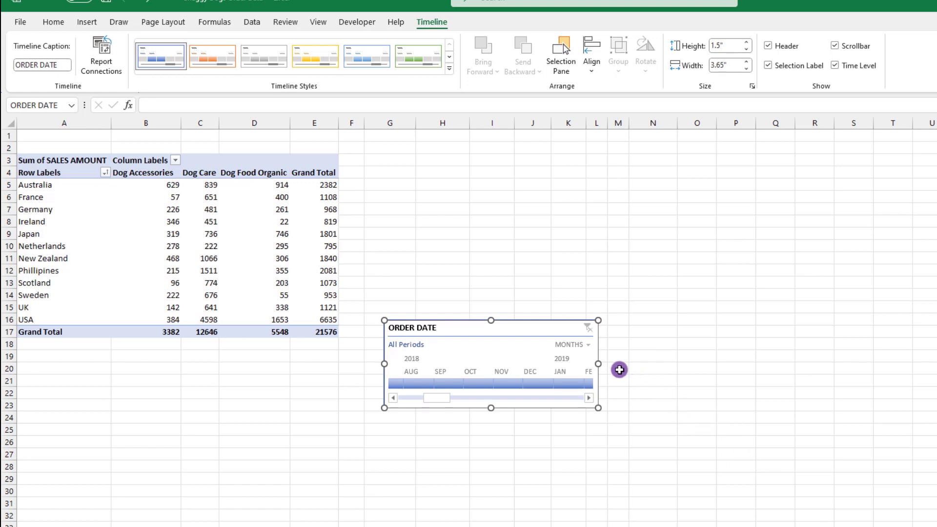
Step: Switch the timeline to QUARTERS, filter Q2 2018–Q2 2019, clear the filter, and delete the timeline
click(588, 345)
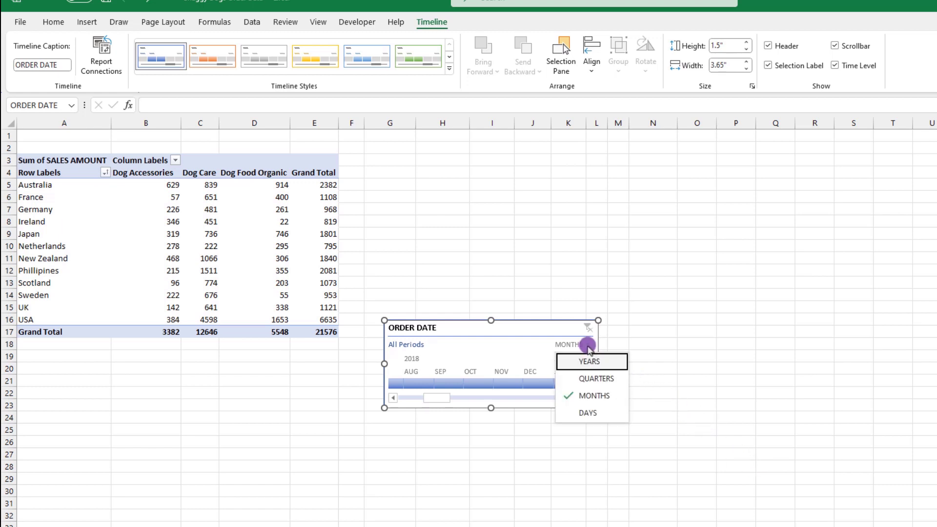
click(595, 379)
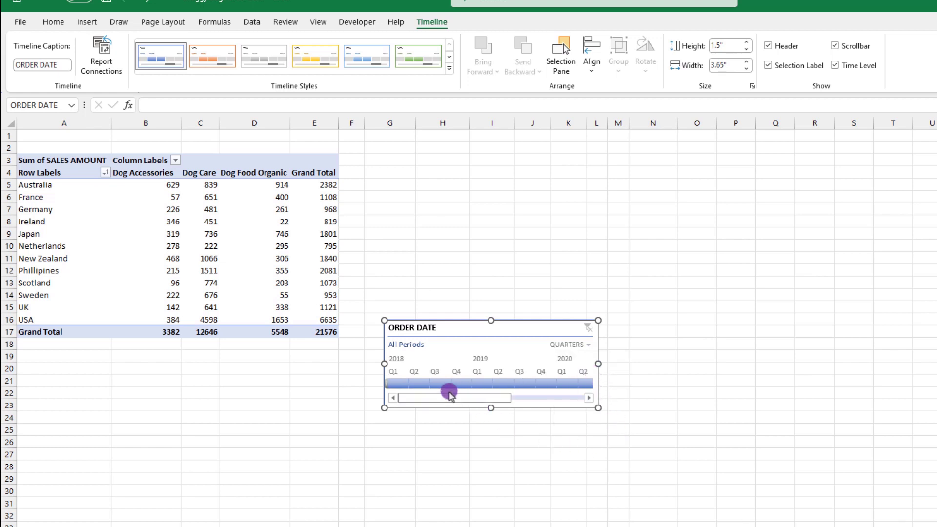
drag(424, 384, 504, 384)
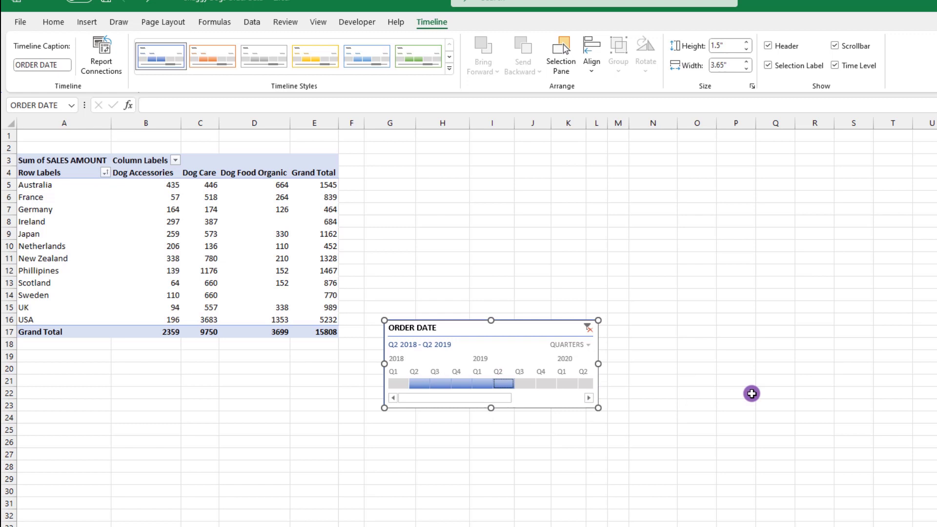
click(588, 331)
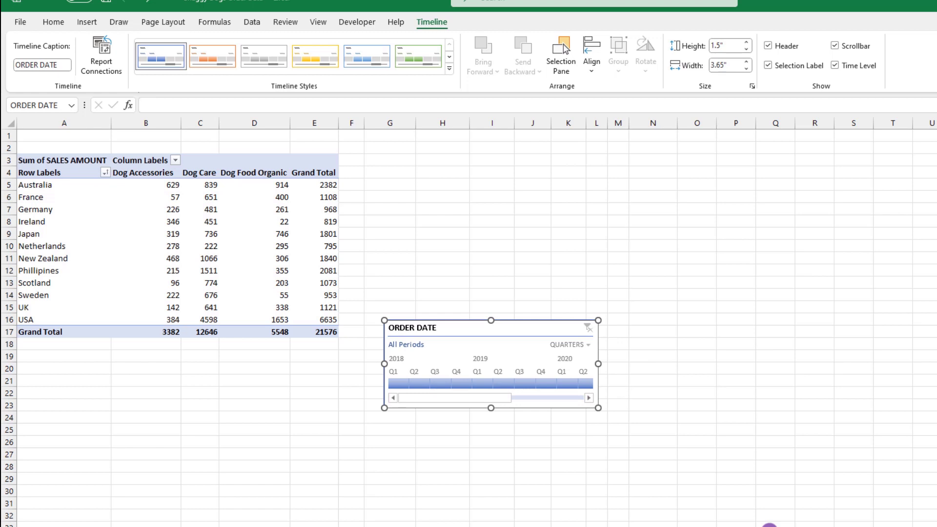
key(Delete)
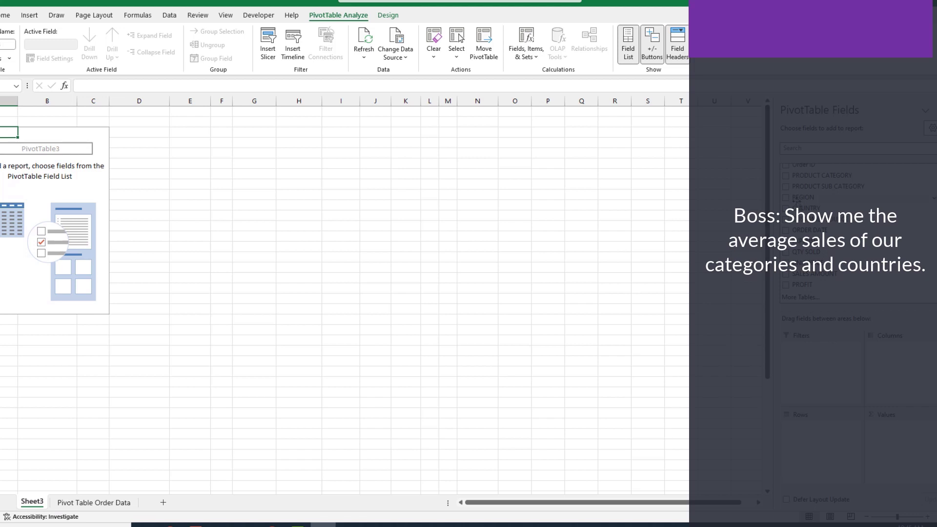
Step: Place COUNTRY in Rows, PRODUCT CATEGORY in Columns and SALES AMOUNT in Values
drag(806, 208, 820, 443)
drag(834, 178, 900, 357)
drag(819, 273, 897, 435)
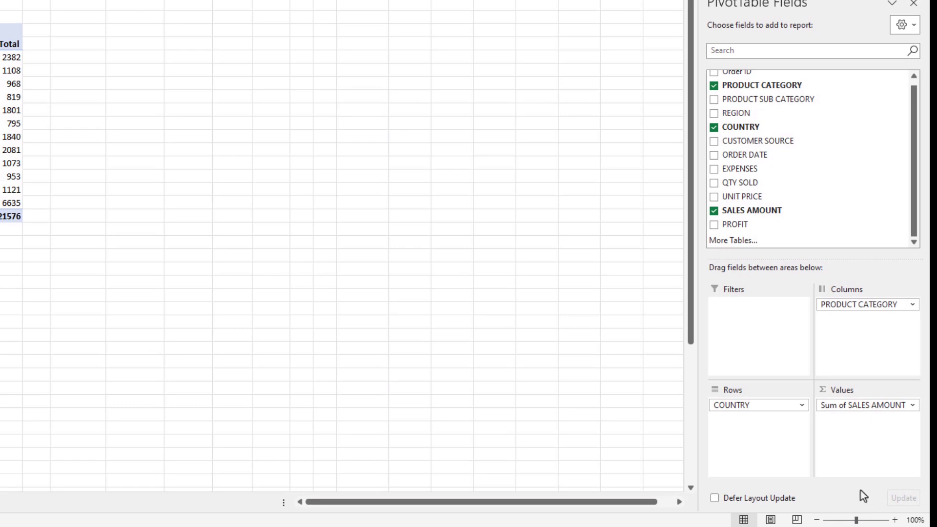
Step: Summarise SALES AMOUNT by Average with a Currency number format
click(871, 475)
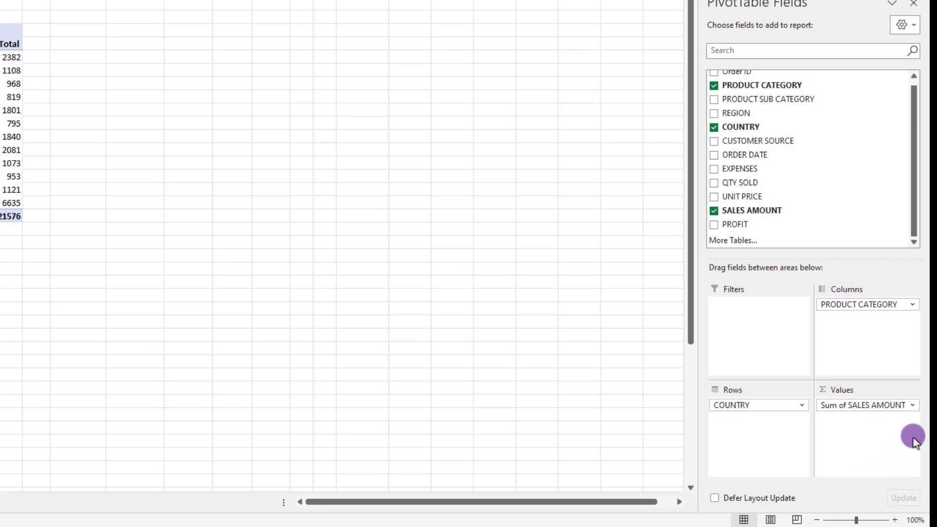
click(912, 405)
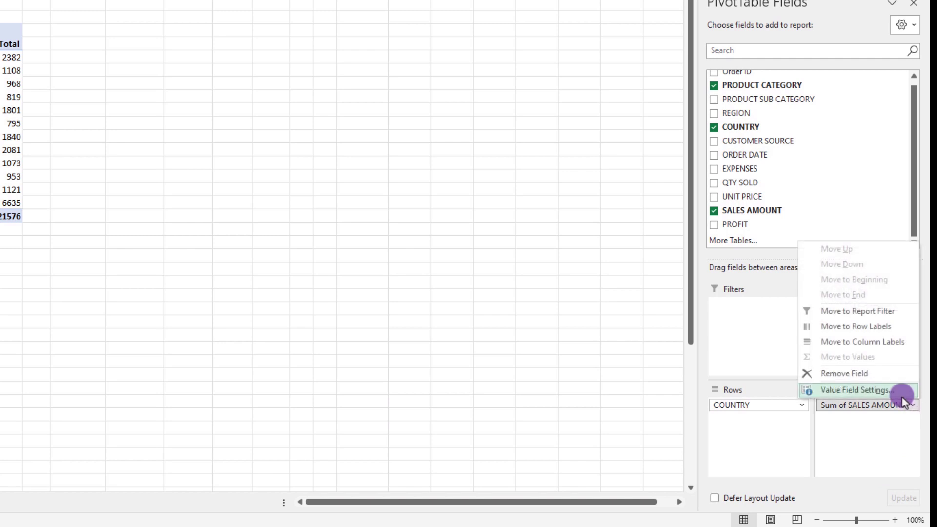
click(836, 391)
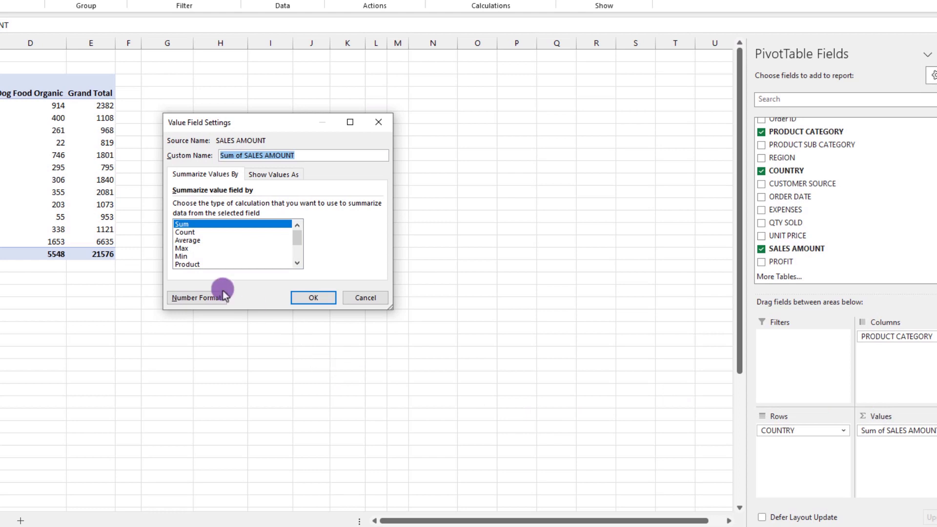
click(191, 241)
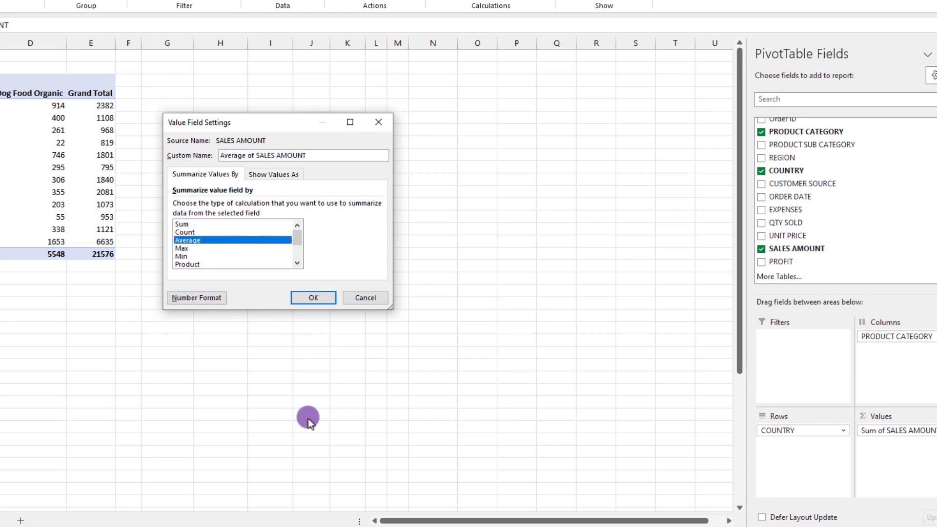
click(215, 303)
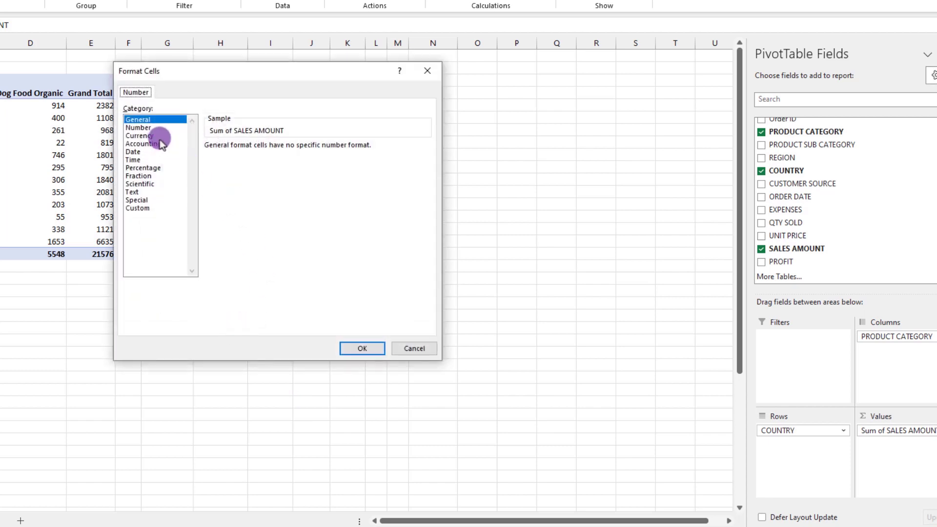
click(158, 136)
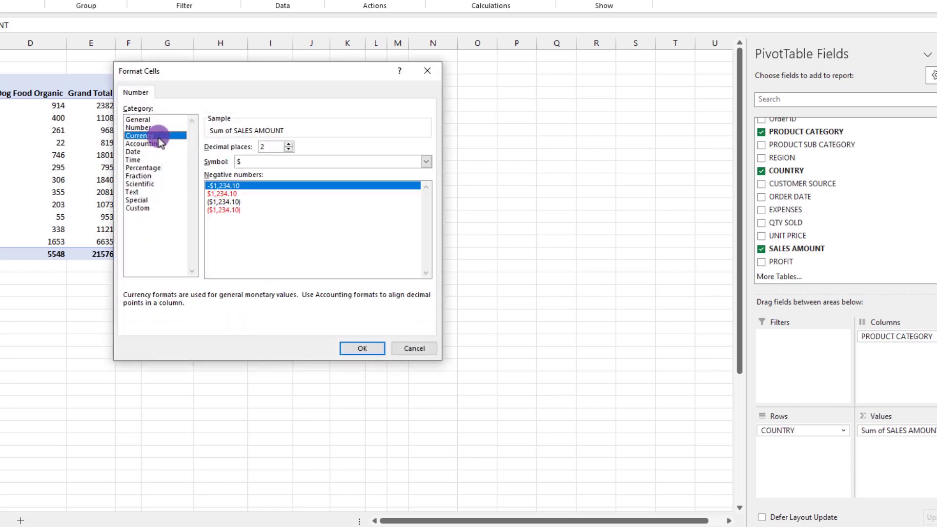
click(361, 347)
click(310, 297)
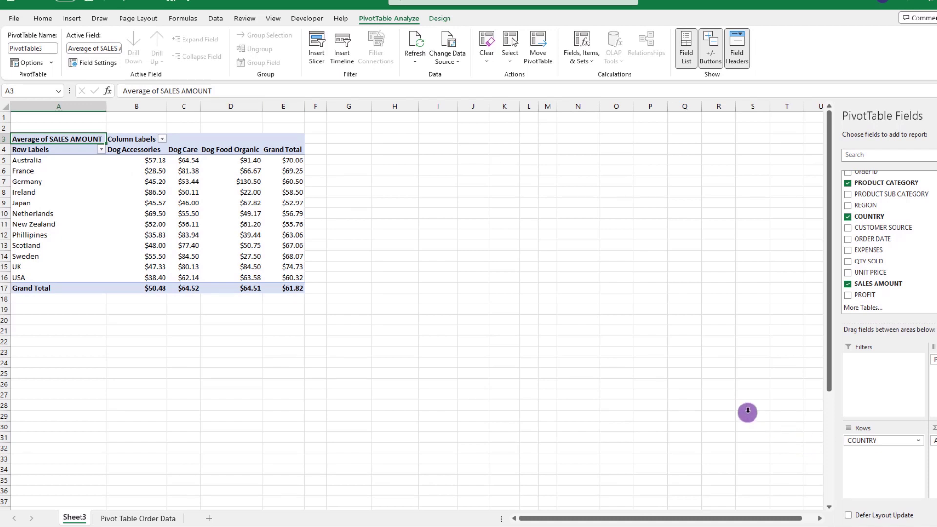
Step: Rename the value header to 'Average Sales'
drag(151, 91, 259, 90)
key(BackSpace)
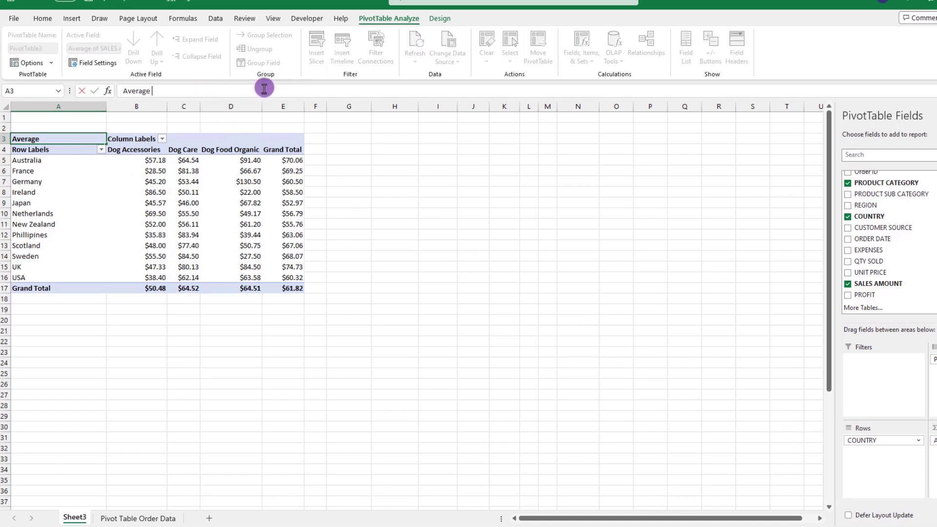
text(Sales)
key(Return)
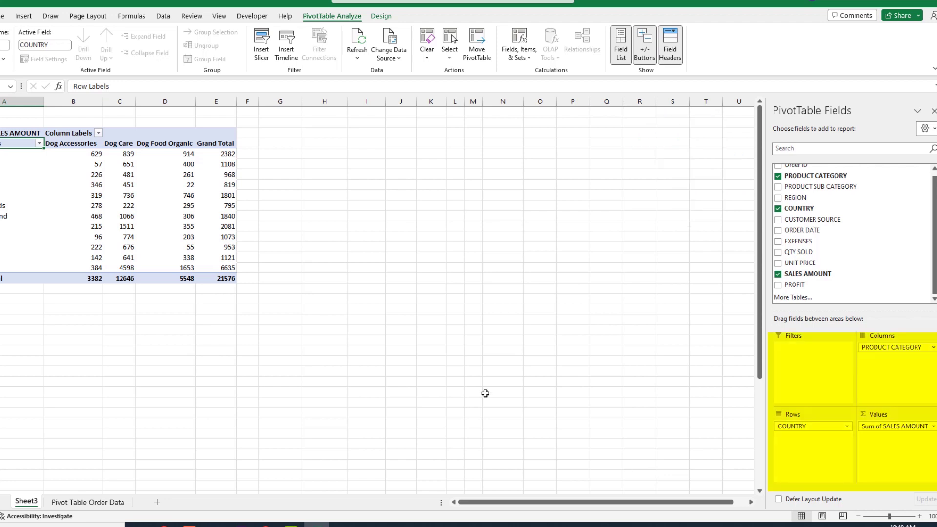
Step: Set Sum of SALES AMOUNT to show values as % of Grand Total
click(485, 394)
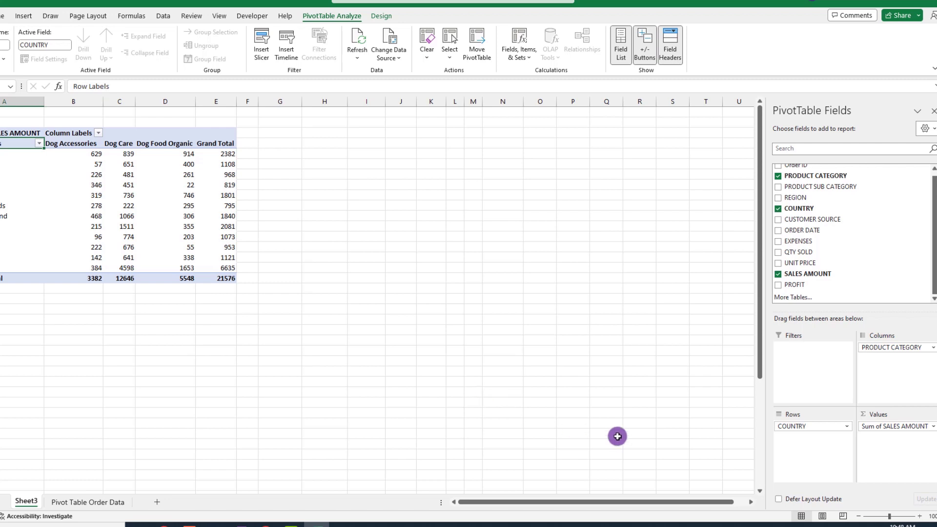
click(933, 427)
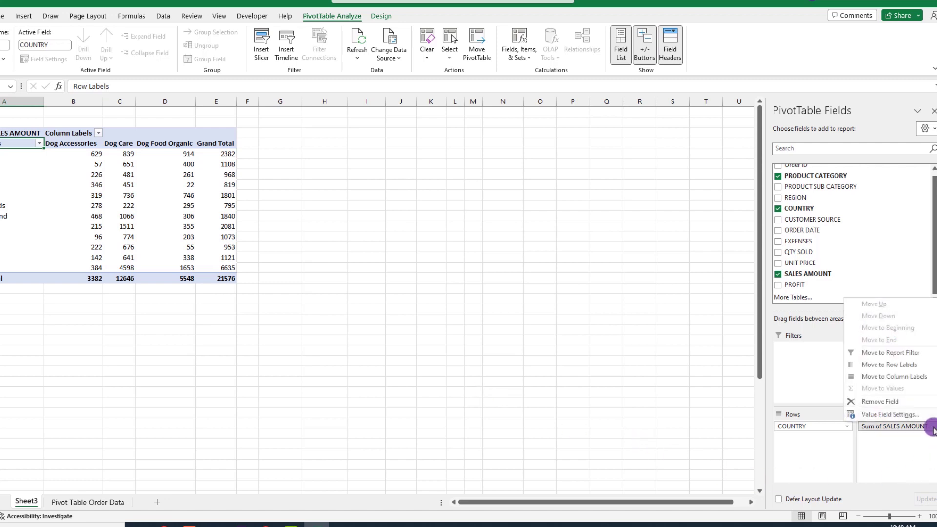
click(888, 415)
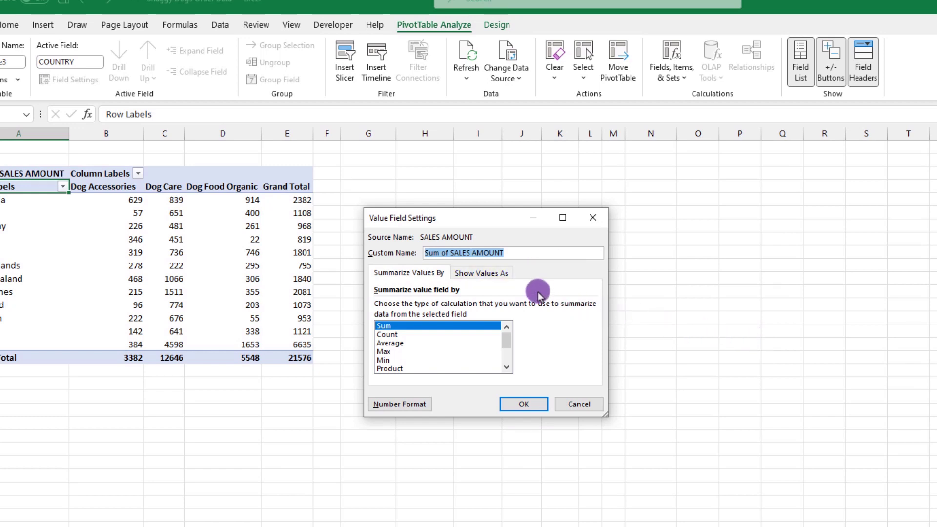
click(497, 273)
click(592, 306)
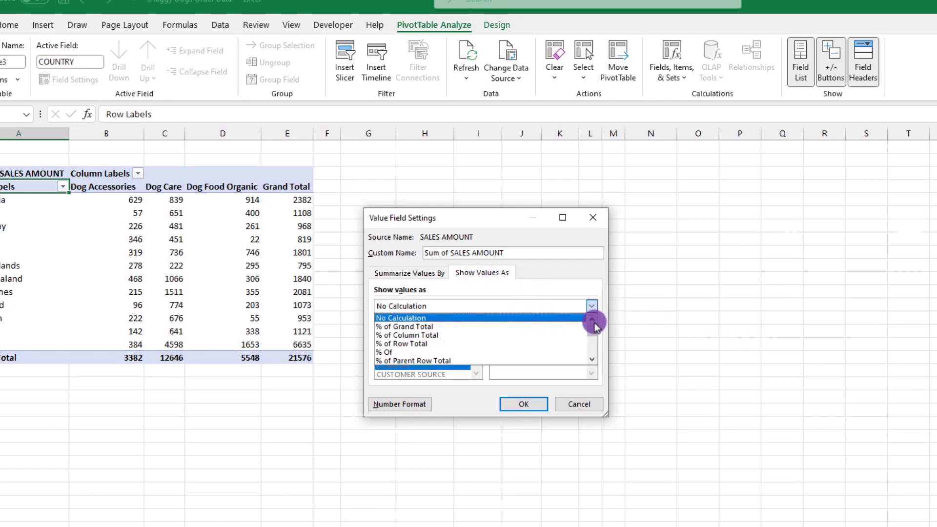
scroll(593, 332, down, 1)
mouse_move(593, 333)
mouse_down()
mouse_move(595, 355)
mouse_move(598, 326)
mouse_up()
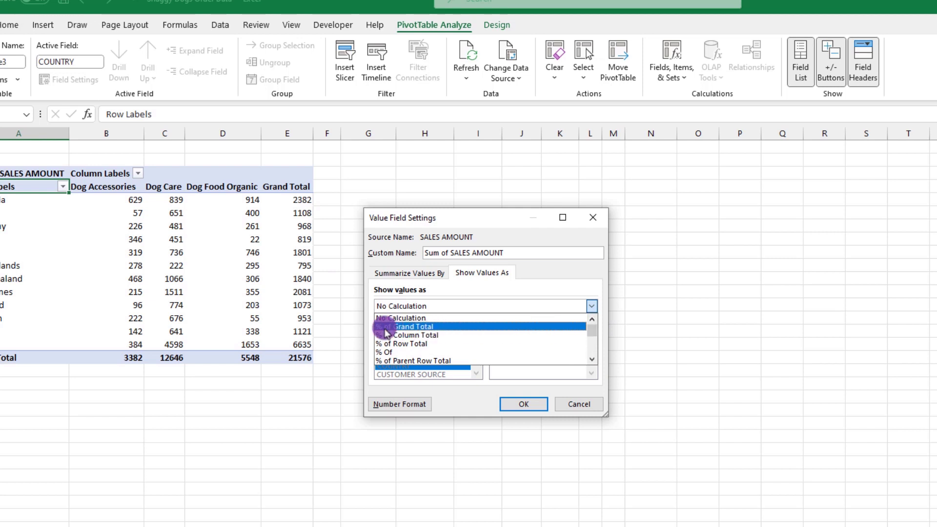
click(425, 328)
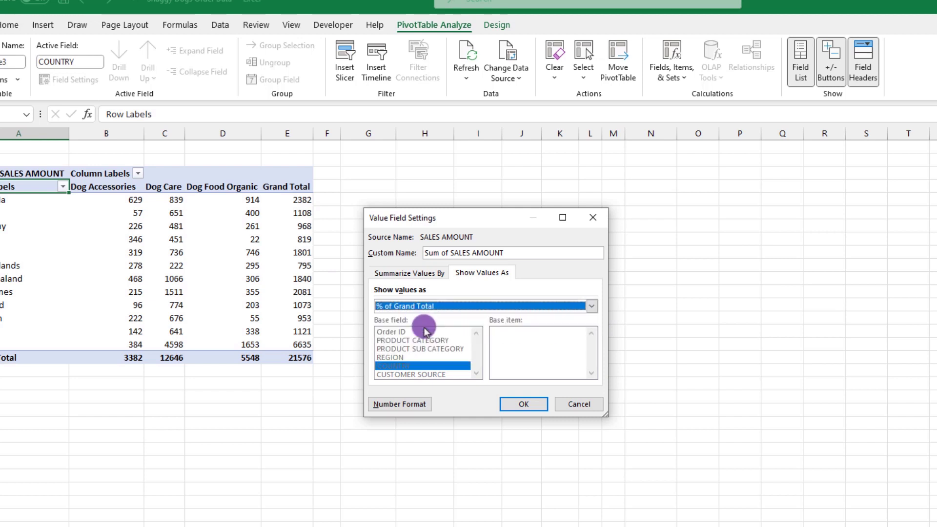
Step: Confirm the % of Grand Total display for the sales values
click(519, 405)
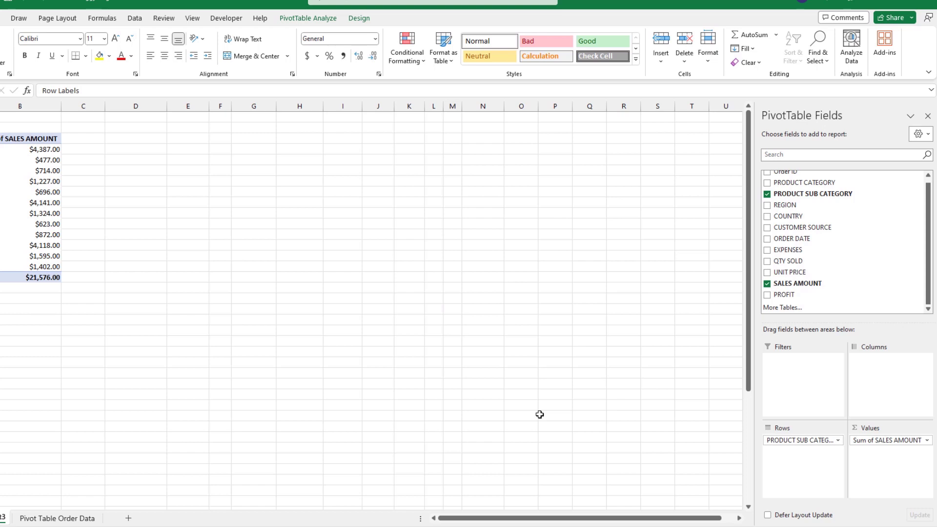
Step: Create a calculated field named Tax with formula ='SALES AMOUNT'*.05
click(539, 414)
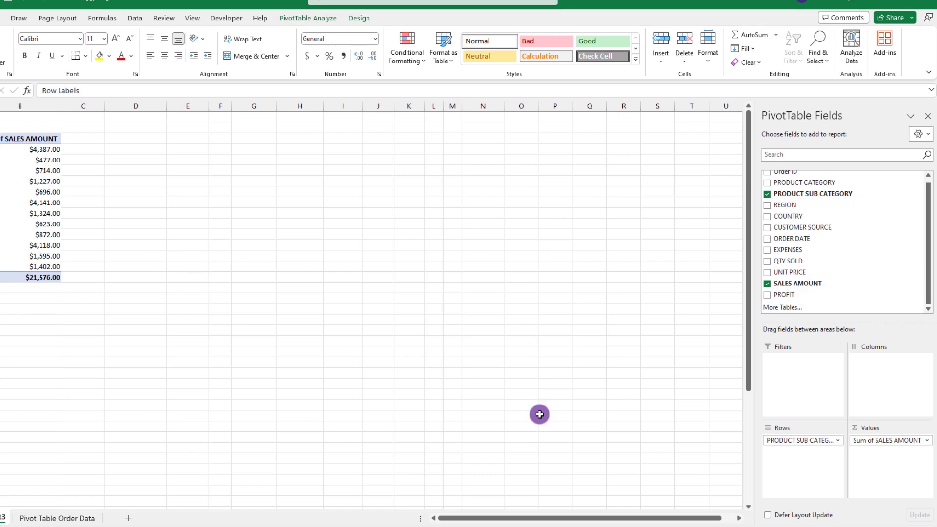
click(308, 18)
click(502, 58)
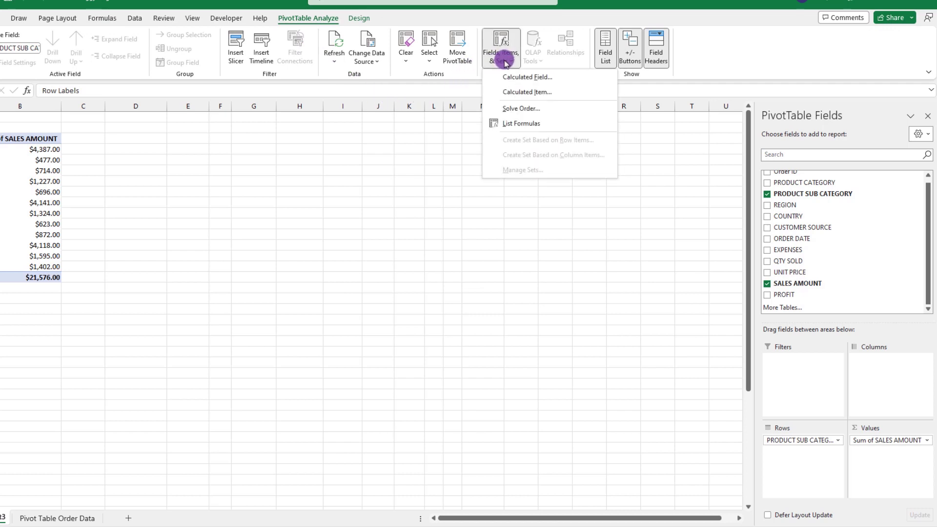
click(517, 78)
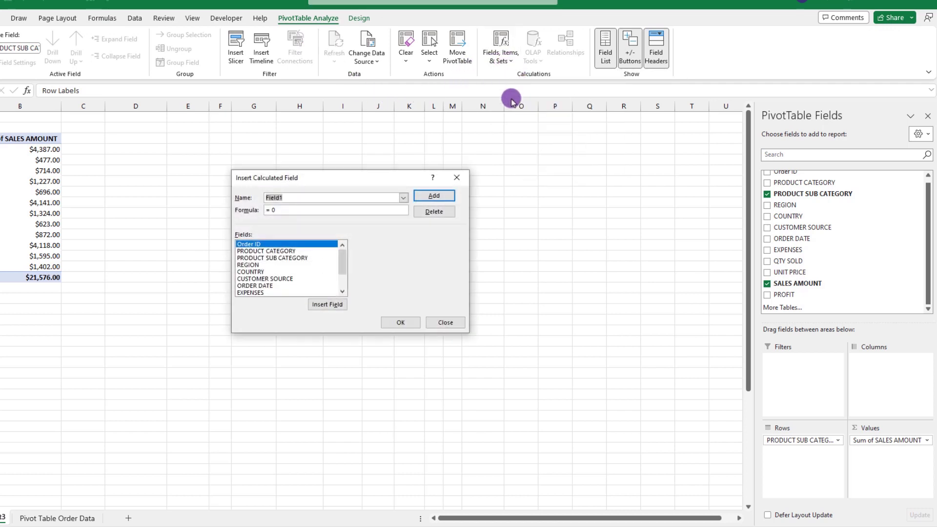
text(Tax)
click(277, 210)
key(BackSpace)
scroll(288, 283, down, 2)
double_click(273, 285)
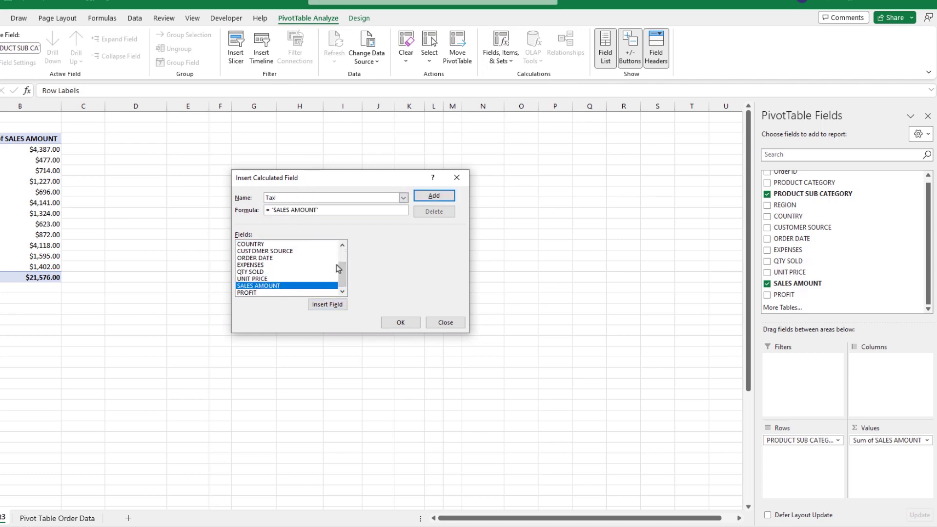
text(*.05)
click(428, 197)
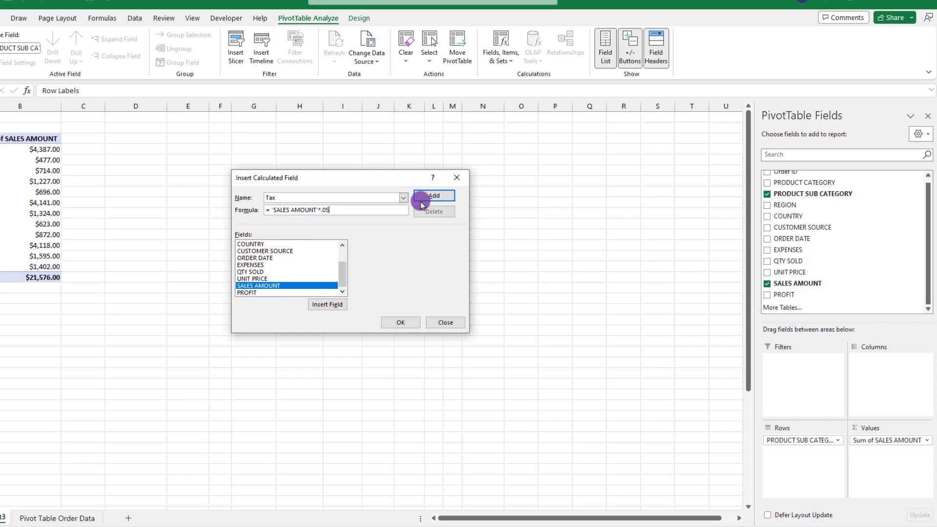
click(398, 322)
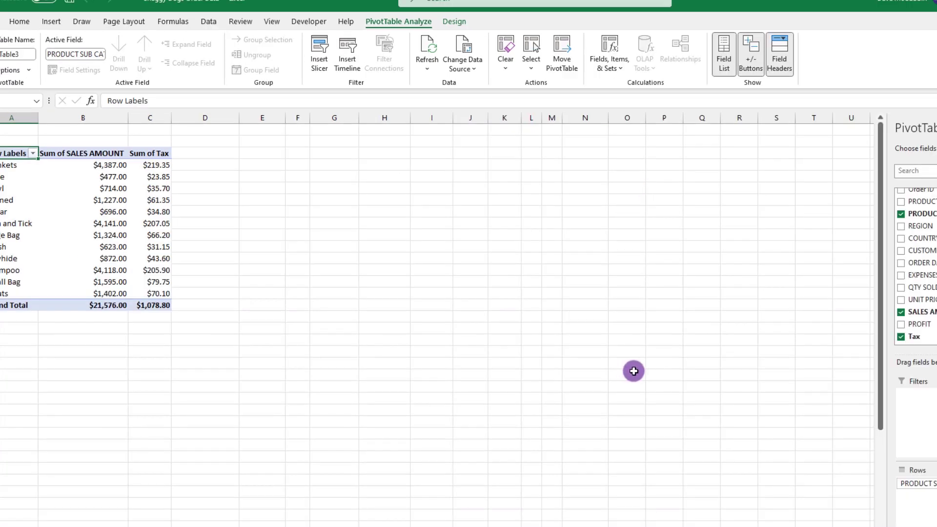
Step: Reopen the Calculated Field dialog to review the Tax field's formula
click(618, 69)
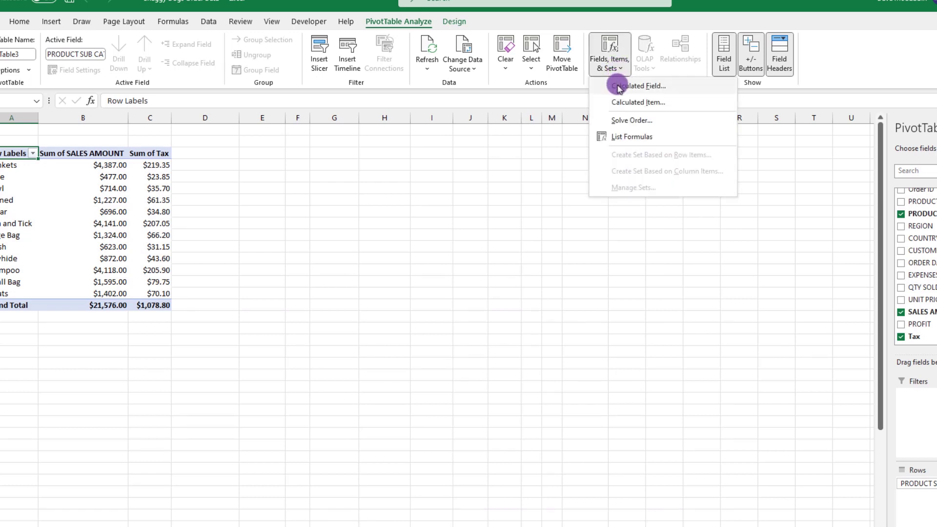
click(619, 86)
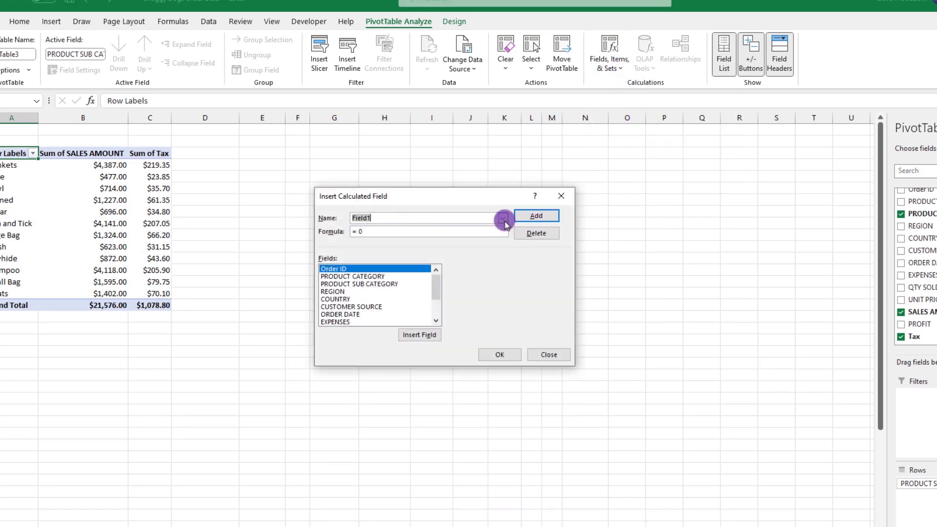
click(502, 218)
click(366, 229)
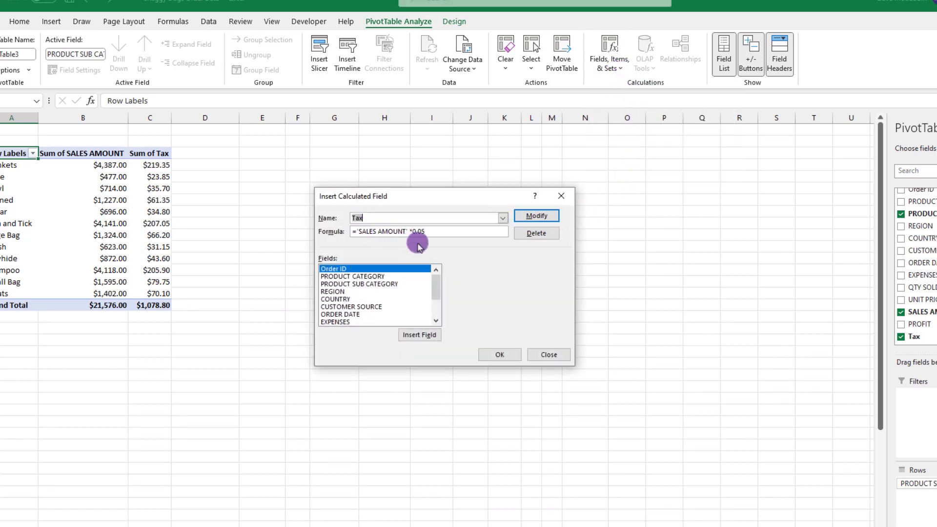
drag(433, 231, 347, 232)
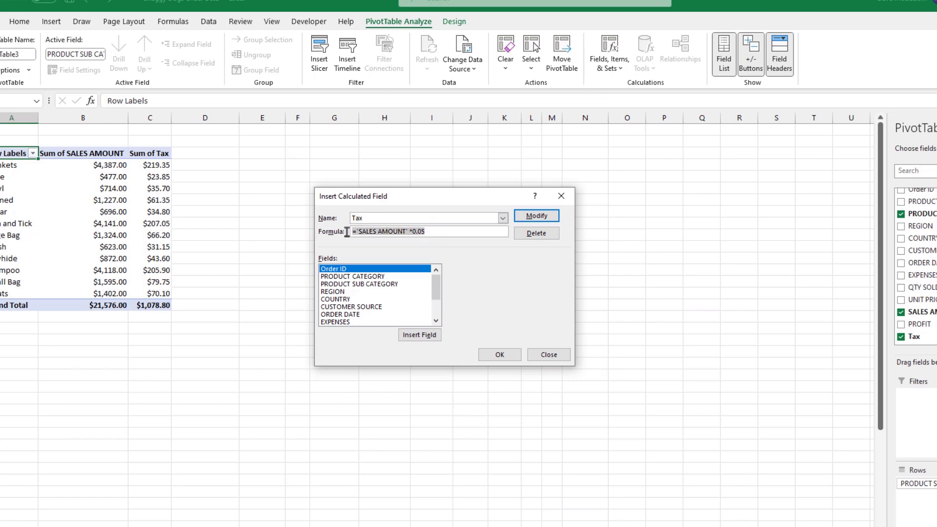
click(432, 231)
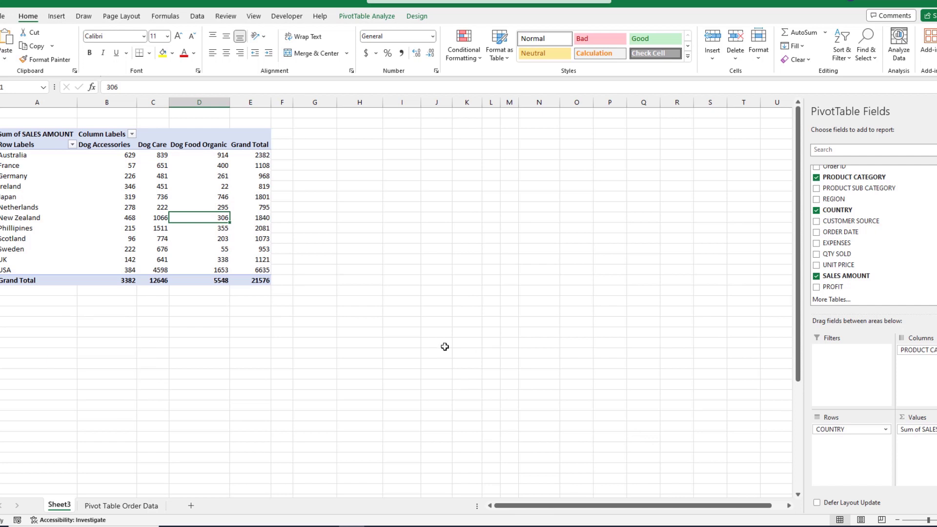
Step: Insert a Clustered Column PivotChart from the country-by-category pivot
click(214, 187)
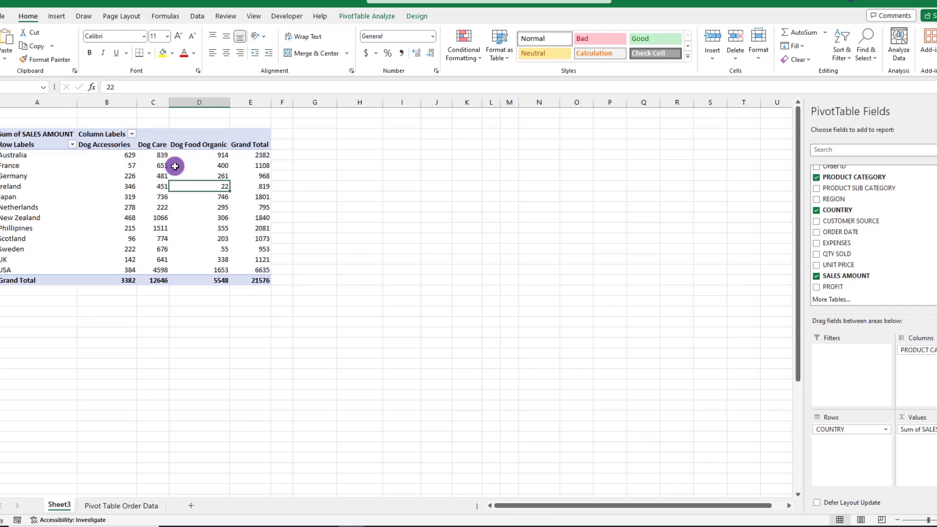
click(57, 16)
click(412, 60)
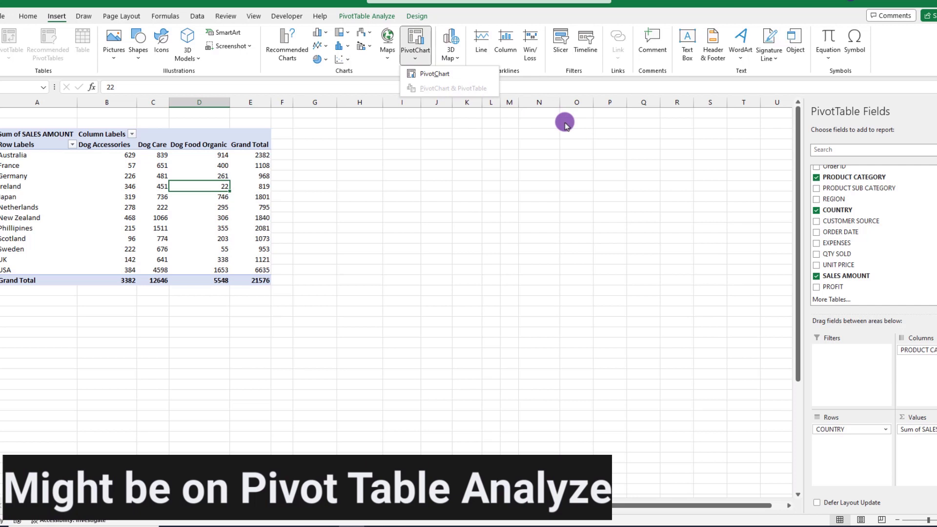
click(442, 74)
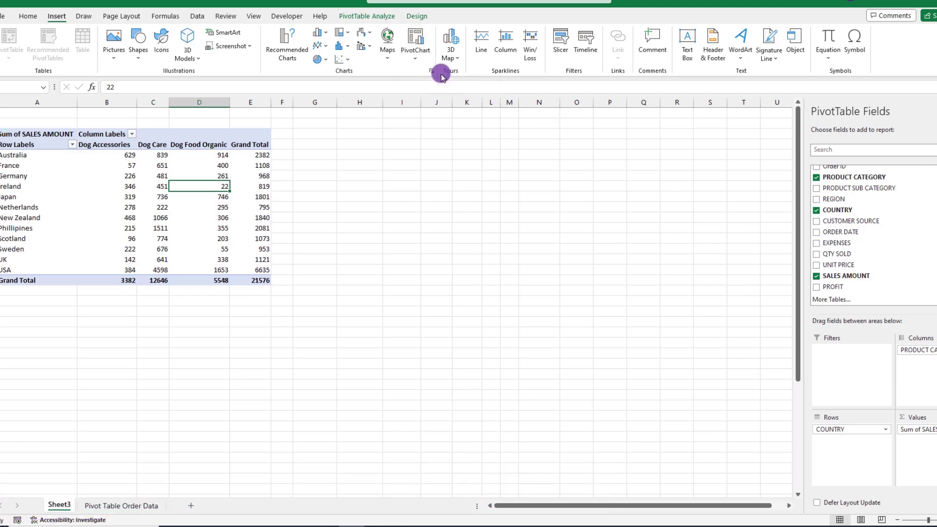
click(432, 71)
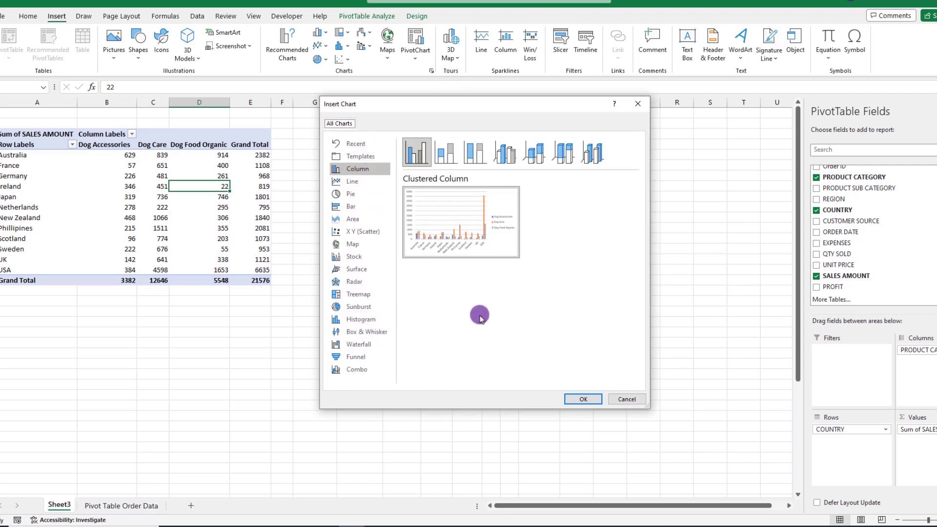
click(582, 398)
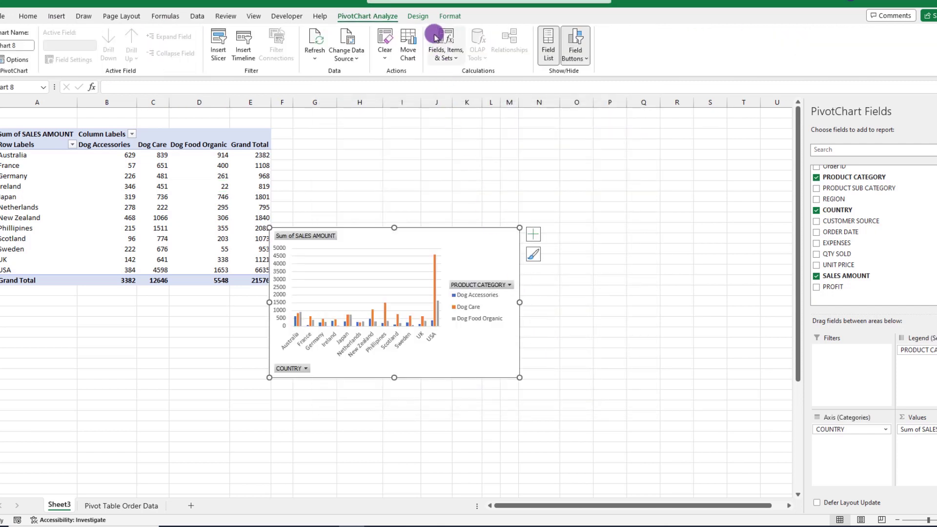
Step: Browse the chart's Change Colors palettes without applying a new scheme
click(420, 17)
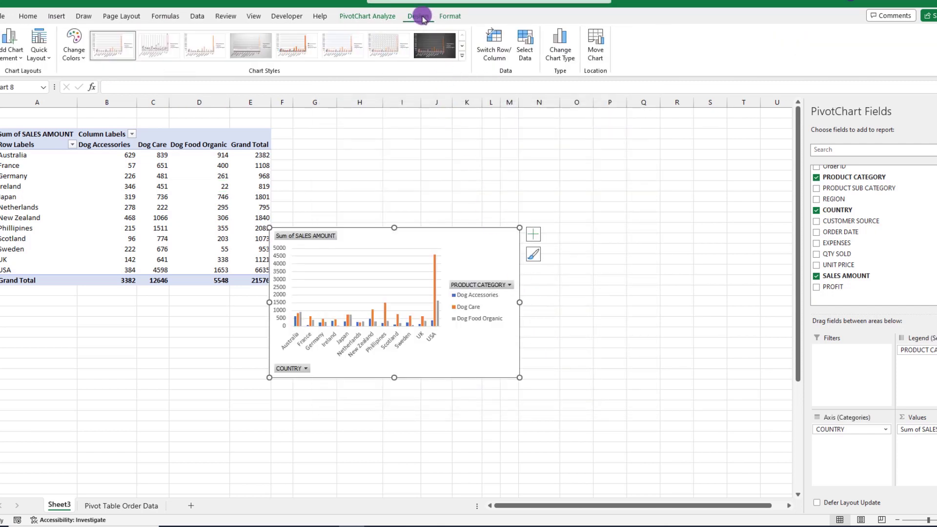
click(73, 46)
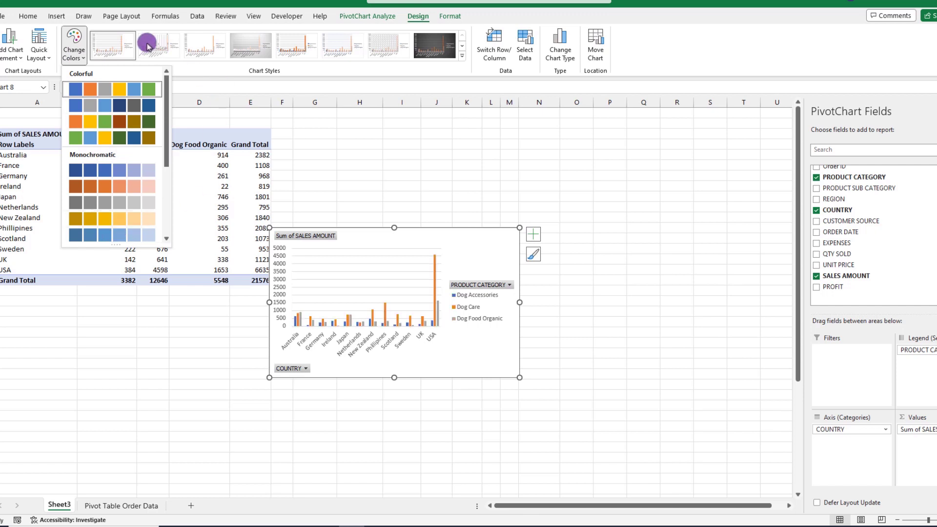
click(184, 141)
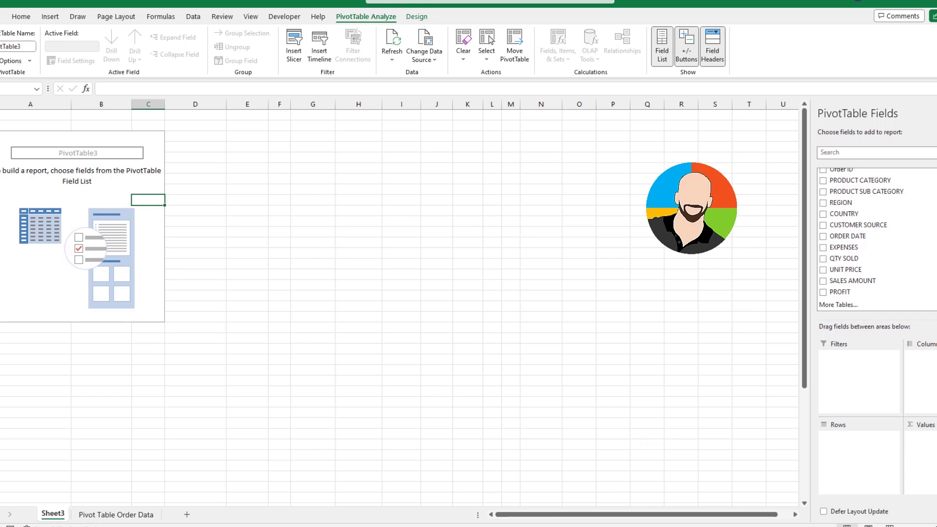
Step: Rebuild the pivot with COUNTRY, PRODUCT CATEGORY and SALES AMOUNT, and add a CUSTOMER SOURCE slicer
click(844, 214)
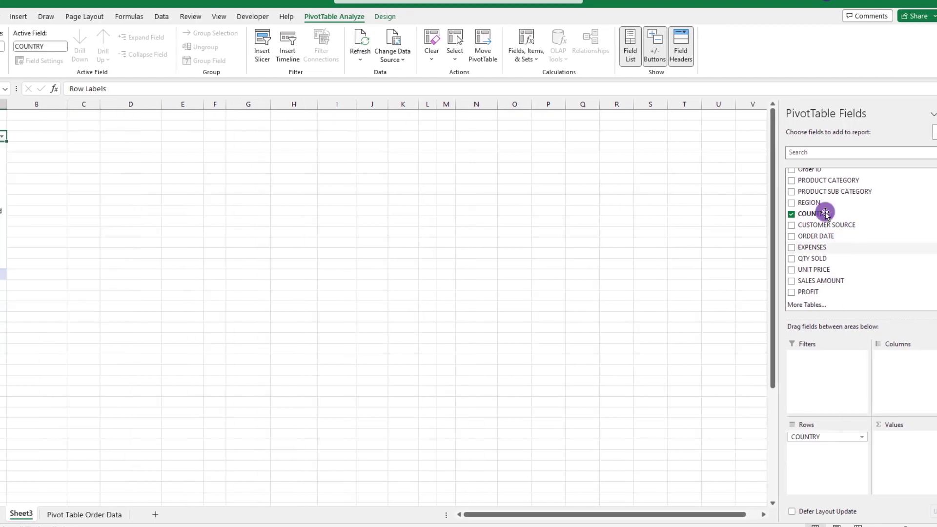
drag(827, 181, 874, 359)
click(791, 281)
click(261, 46)
click(322, 235)
click(384, 382)
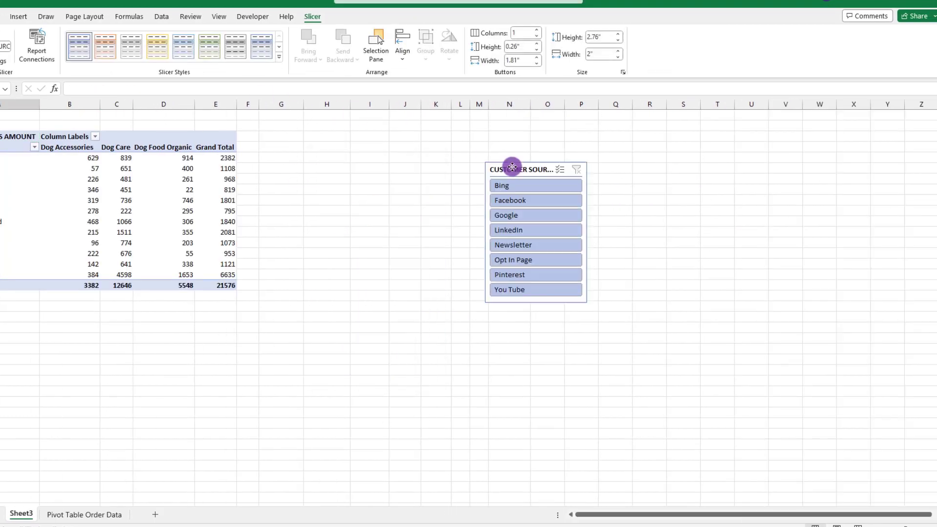
Step: Add an ORDER DATE timeline to the pivot
click(163, 222)
click(294, 55)
click(335, 218)
click(371, 336)
click(164, 222)
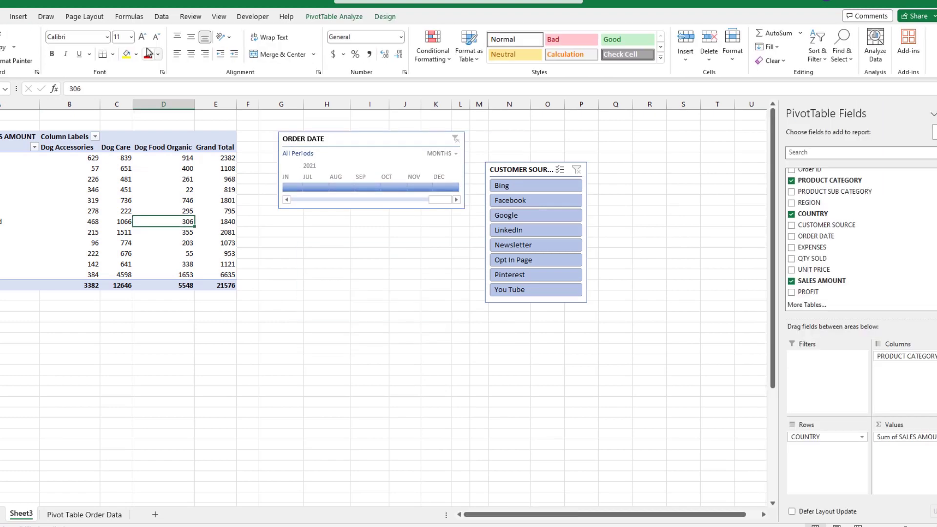
Step: Insert a clustered column PivotChart and move it below the pivot table
click(18, 16)
click(382, 42)
click(548, 403)
drag(468, 356, 200, 432)
Step: Add a doughnut PivotChart and place it beside the column chart
click(164, 189)
click(18, 17)
click(383, 59)
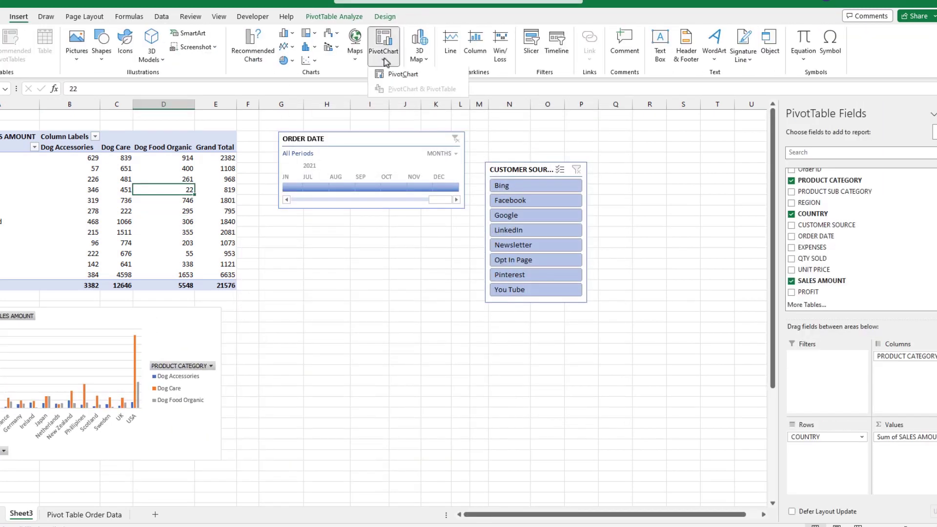
click(403, 75)
click(313, 202)
click(503, 153)
click(547, 403)
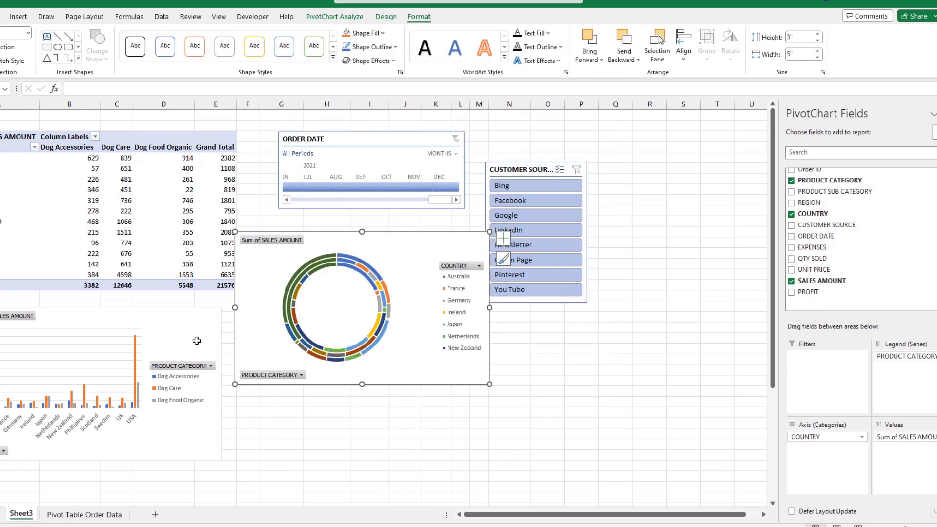
drag(418, 252, 414, 328)
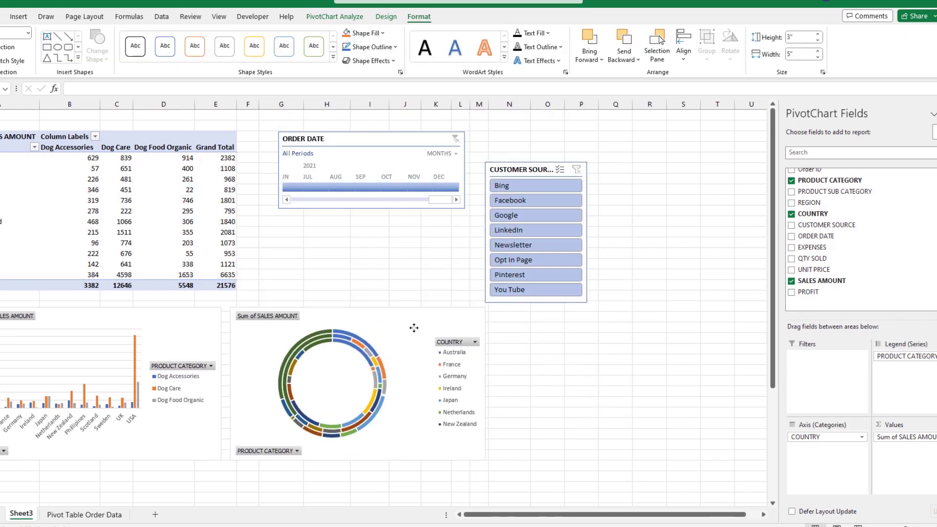
click(523, 169)
click(737, 242)
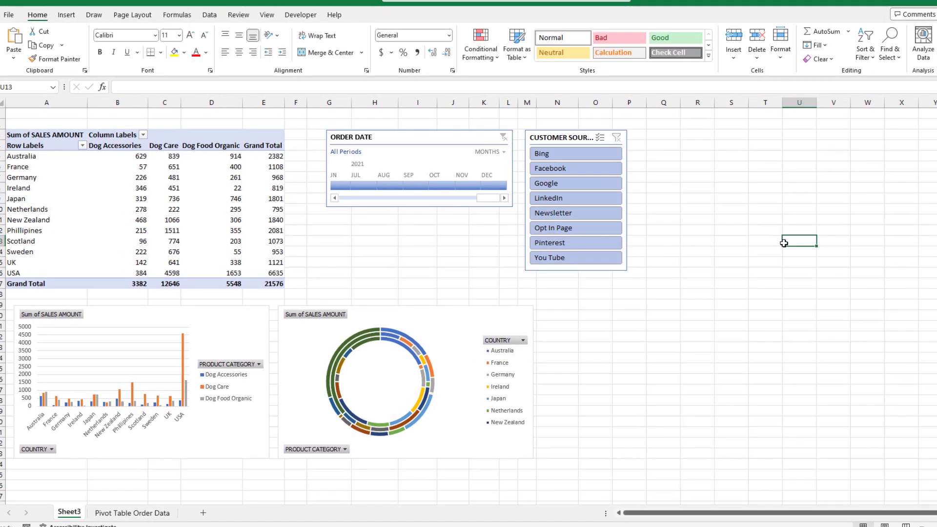
Step: Filter the dashboard by Bing, LinkedIn, Pinterest, clear it, then You Tube and Facebook
click(576, 155)
click(571, 199)
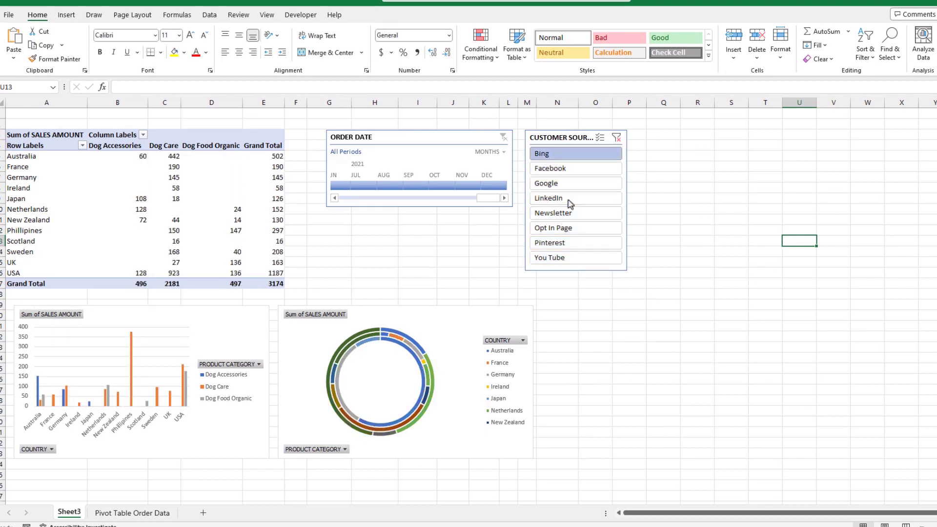
click(570, 243)
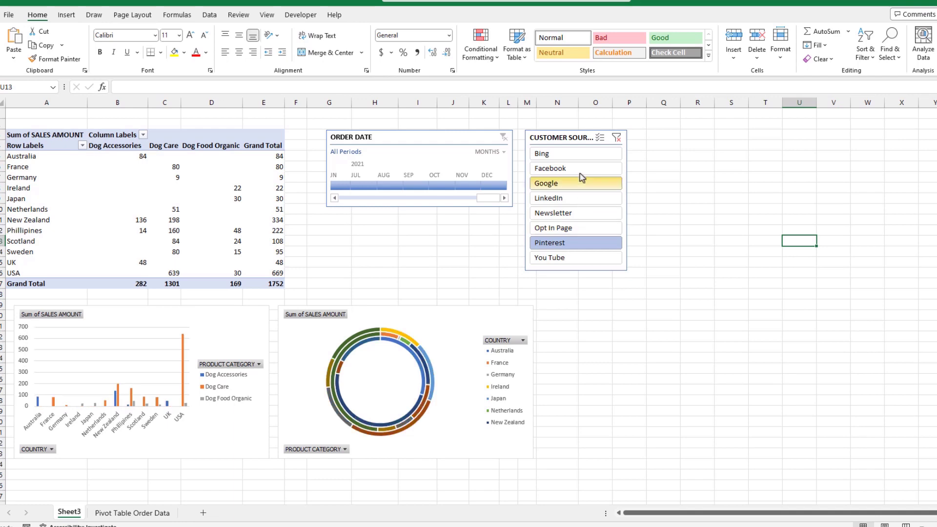
click(617, 139)
click(556, 258)
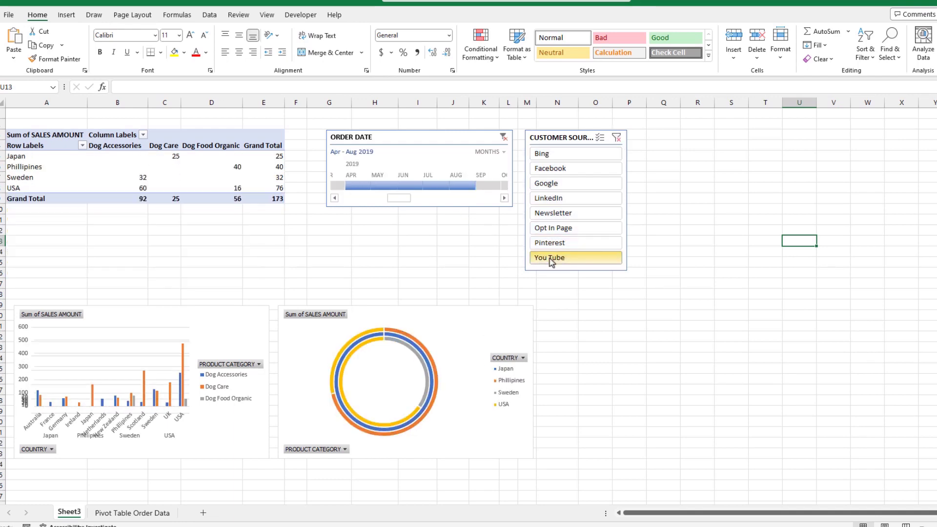
click(561, 169)
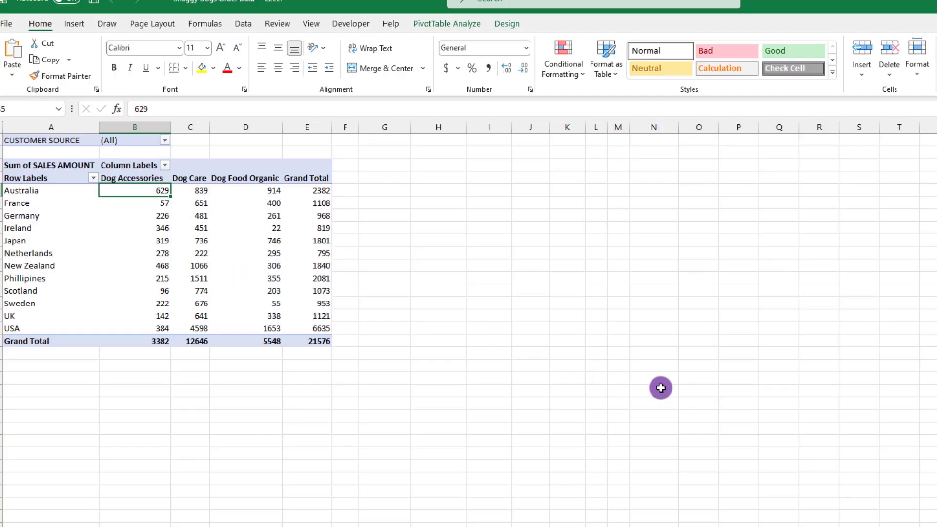
Step: Run Refresh All on the workbook's pivot tables from PivotTable Analyze
click(446, 23)
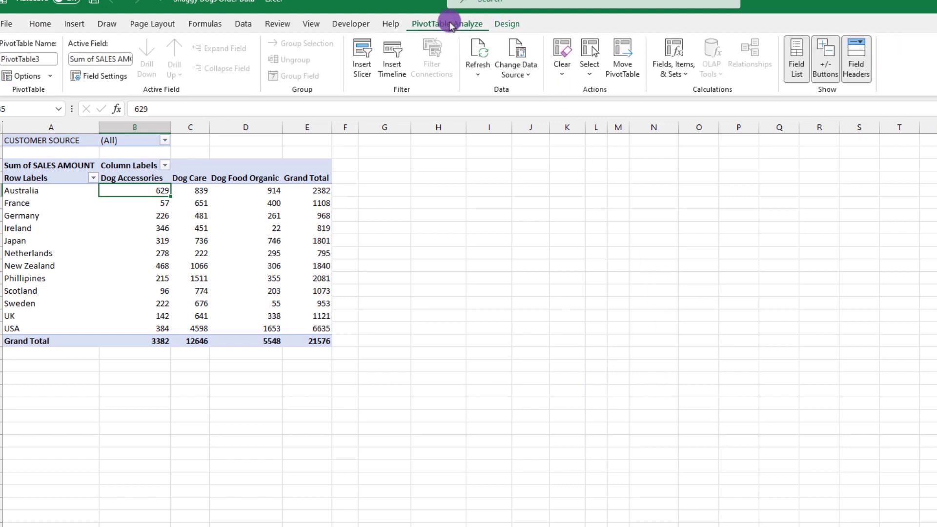
click(476, 78)
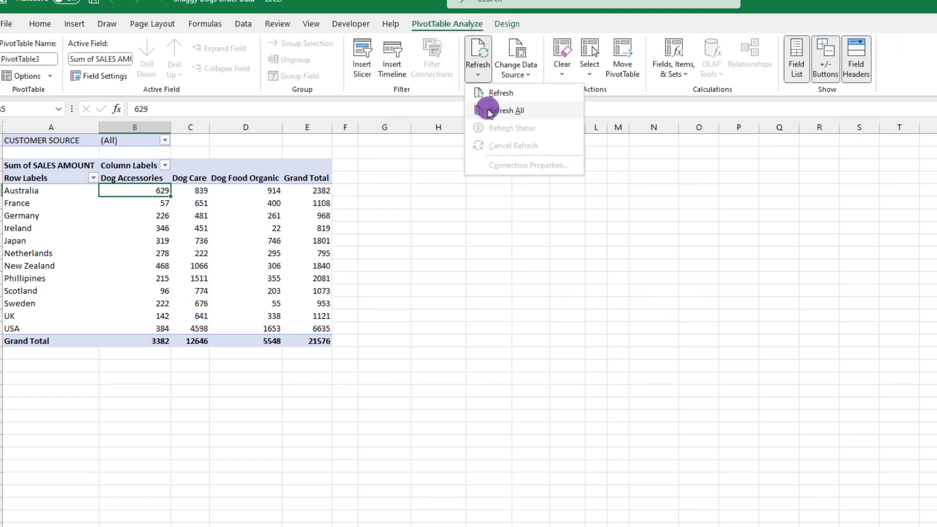
click(488, 111)
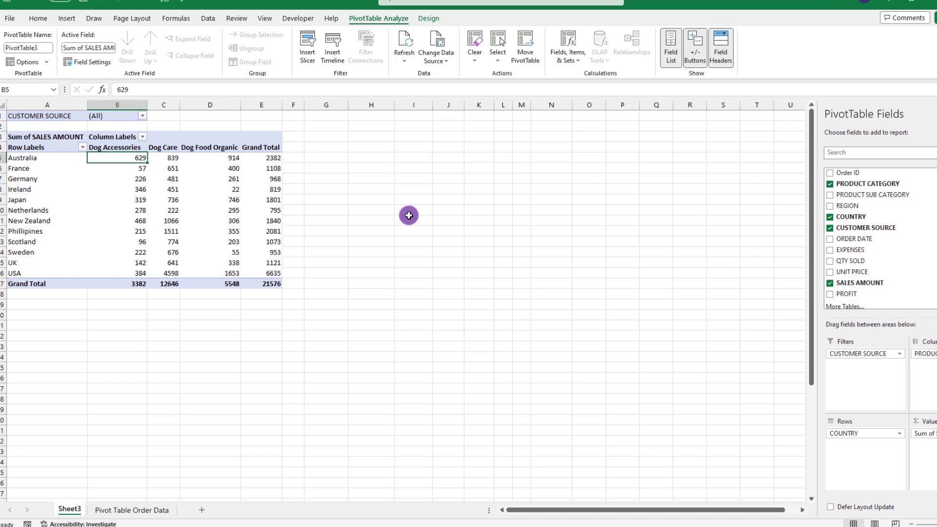
Step: Create report filter pages for CUSTOMER SOURCE, one pivot sheet per source
click(46, 64)
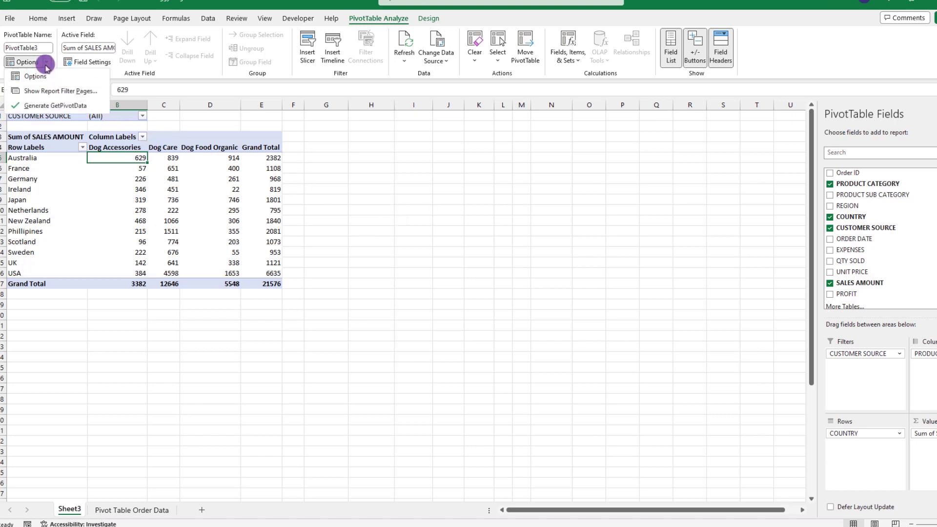
click(44, 91)
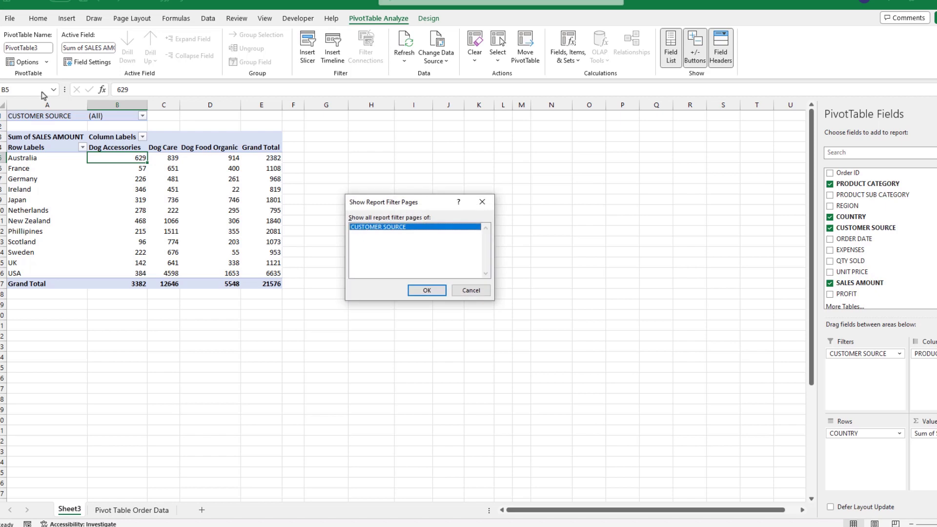
click(418, 289)
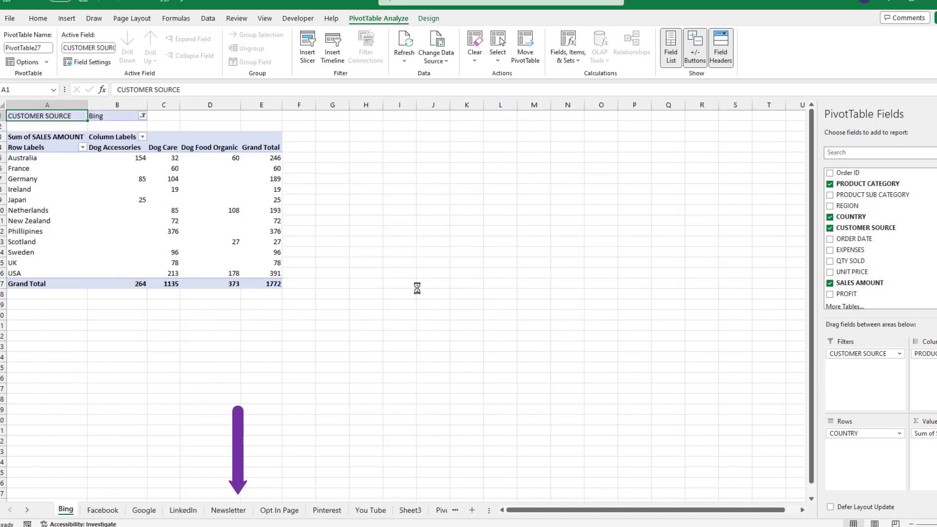
Step: Check the generated Facebook, Google and other customer source pivot sheets
click(102, 510)
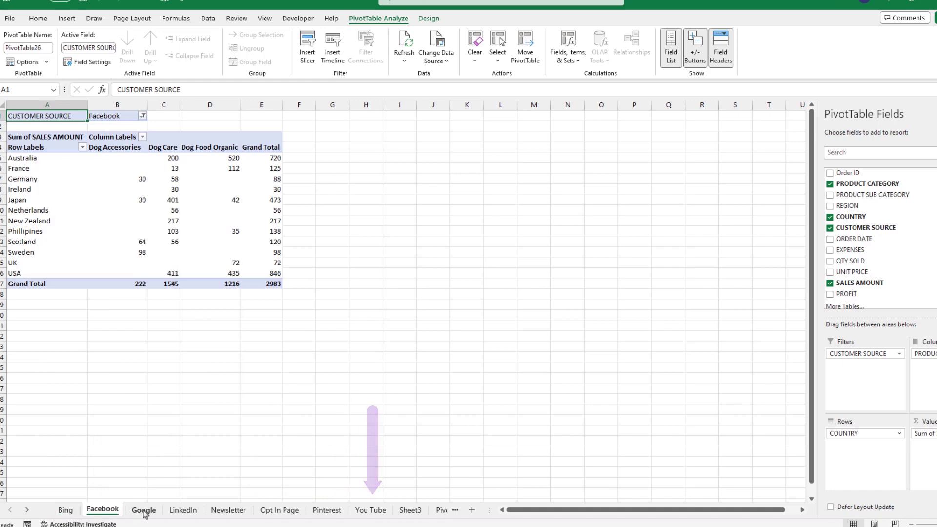
click(143, 510)
click(326, 510)
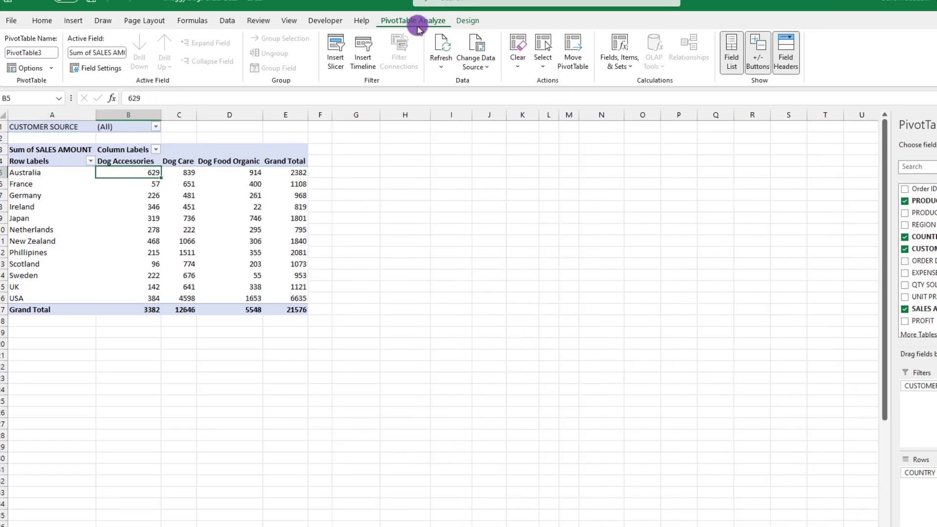
click(485, 68)
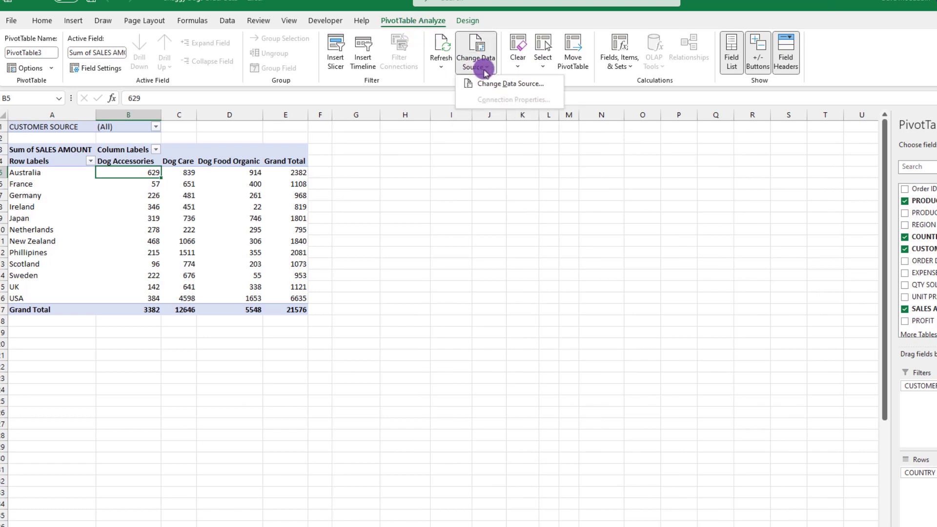
click(489, 85)
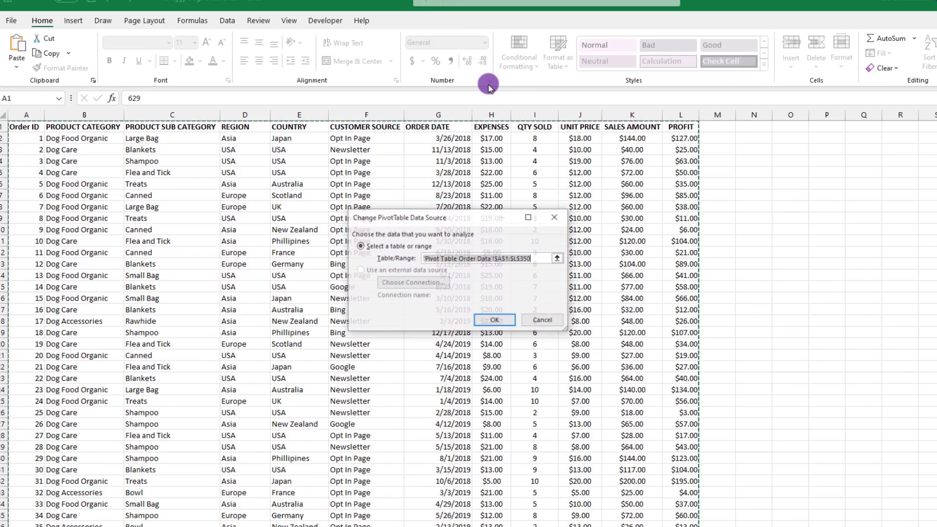
click(548, 321)
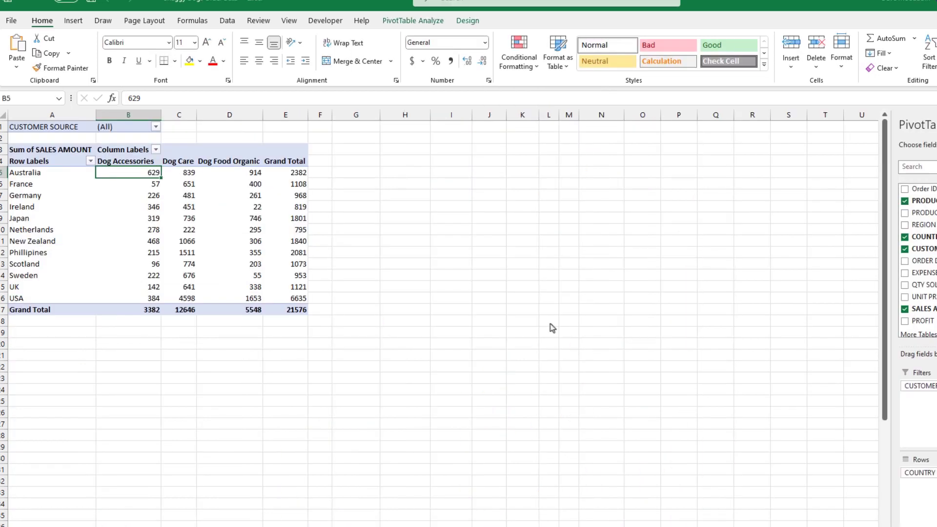
Step: Drill into the Australia / Dog Accessories total (629) to list its 11 orders
double_click(148, 172)
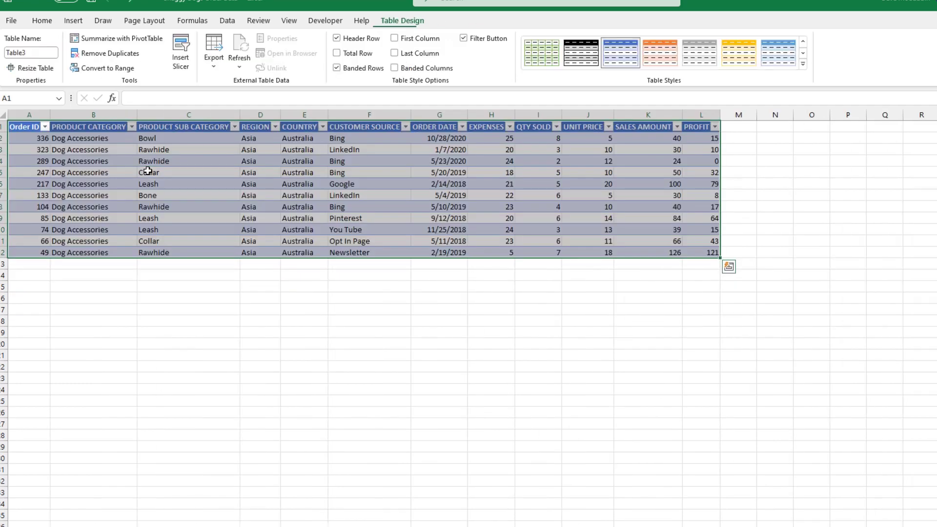
click(311, 173)
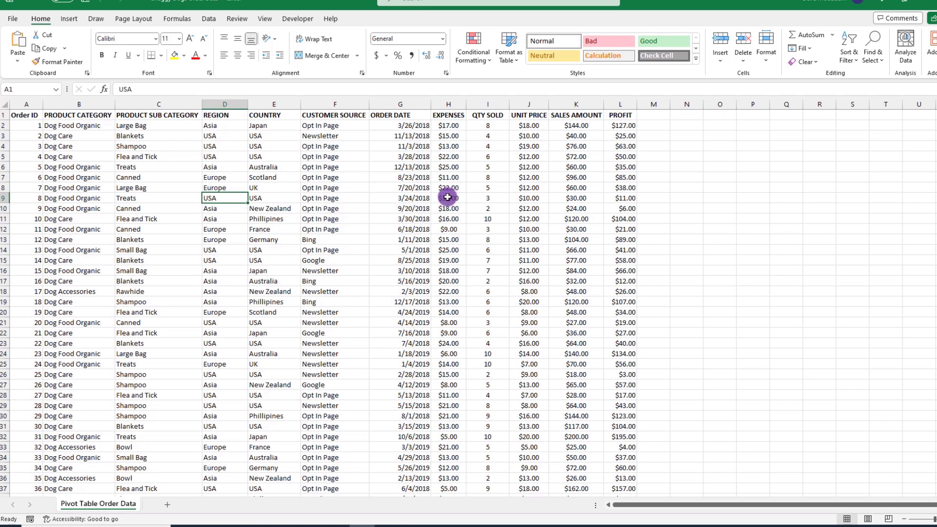
Step: Convert the order data range A1:L350 into a table with headers
key(Up)
click(69, 17)
click(95, 44)
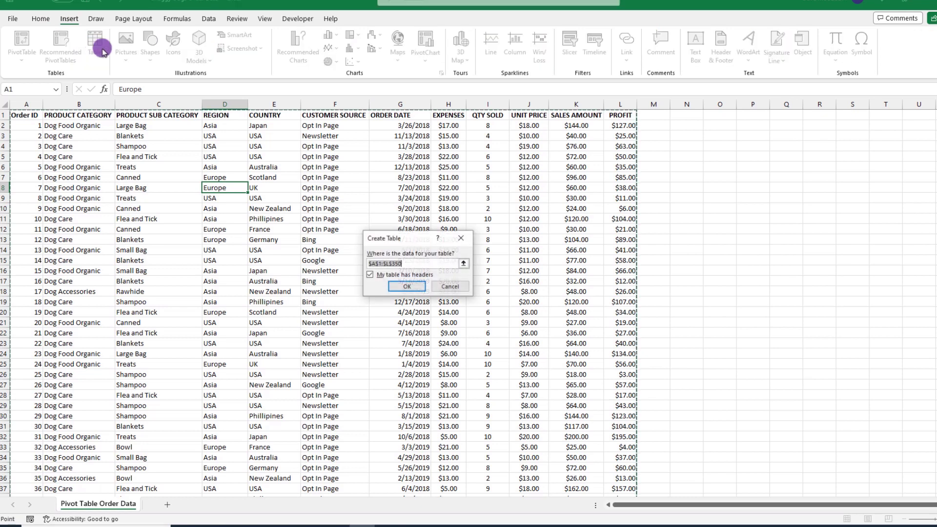
click(398, 285)
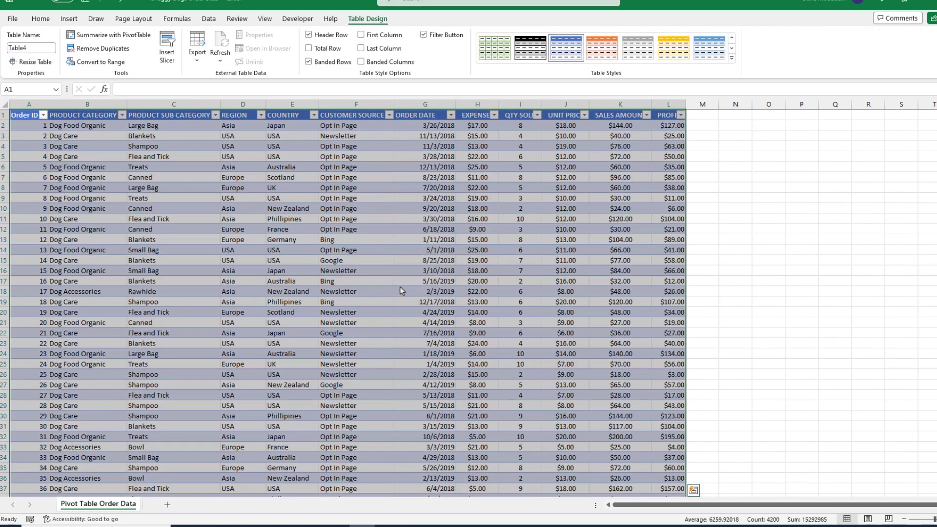
click(400, 289)
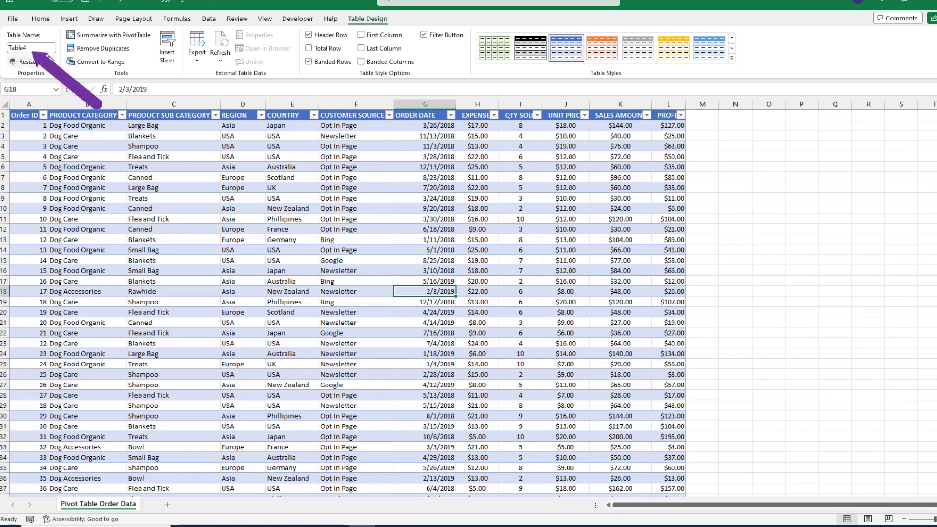
Step: Rename the table from Table4 to 'Orders'
click(39, 48)
text(Orders)
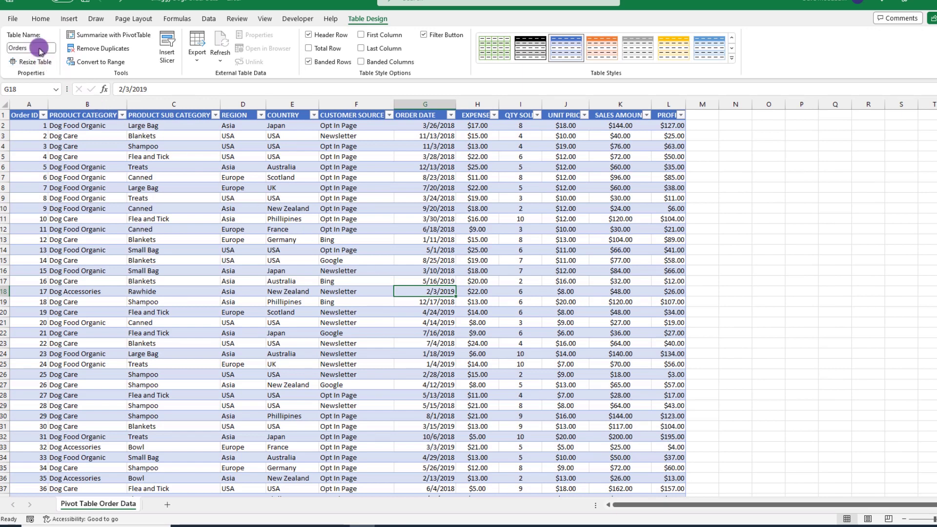
click(203, 198)
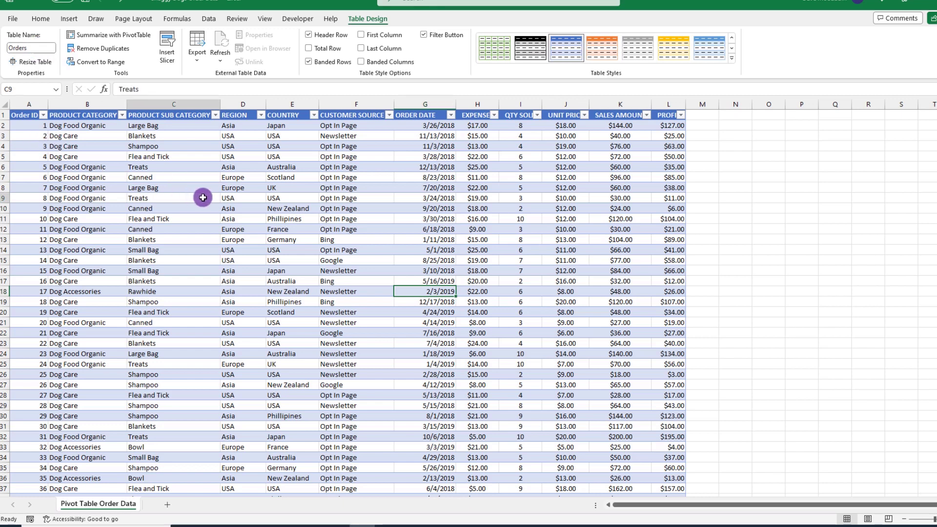
Step: Summarize the Orders table with a PivotTable placed on a new worksheet
click(126, 38)
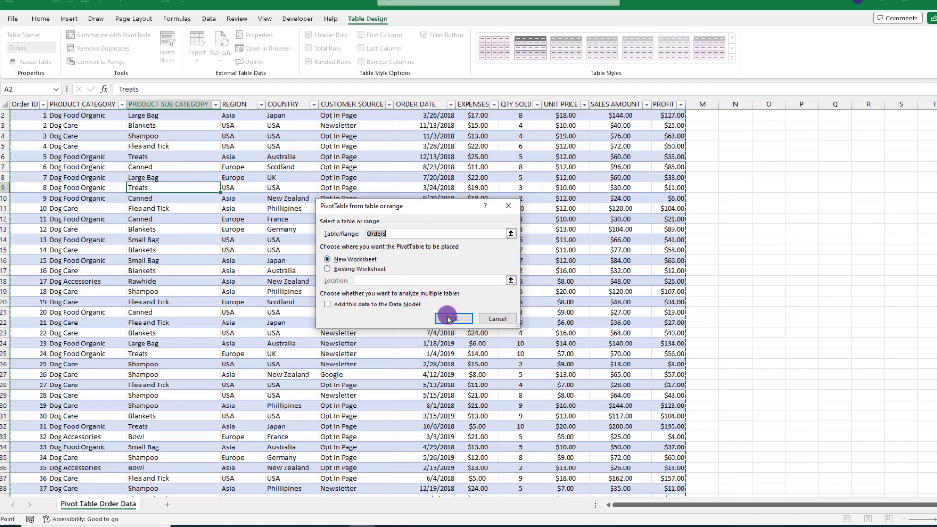
click(453, 319)
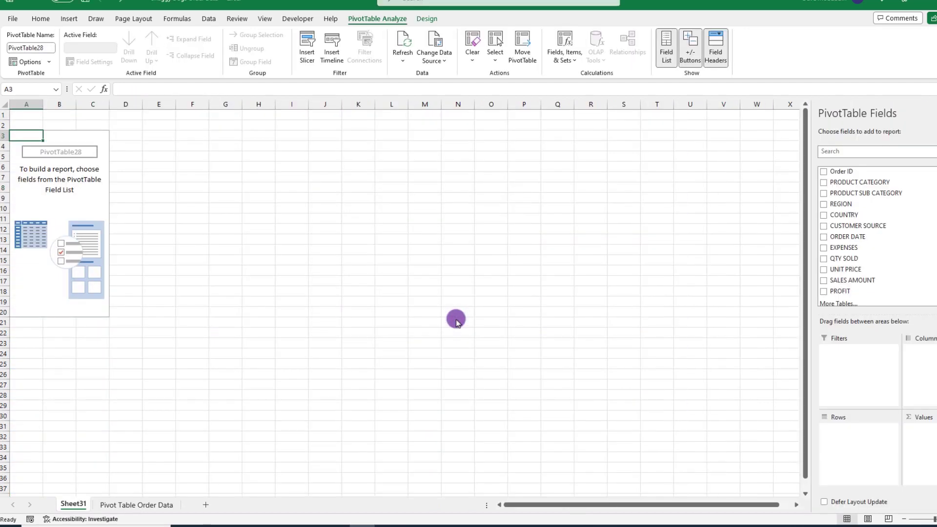